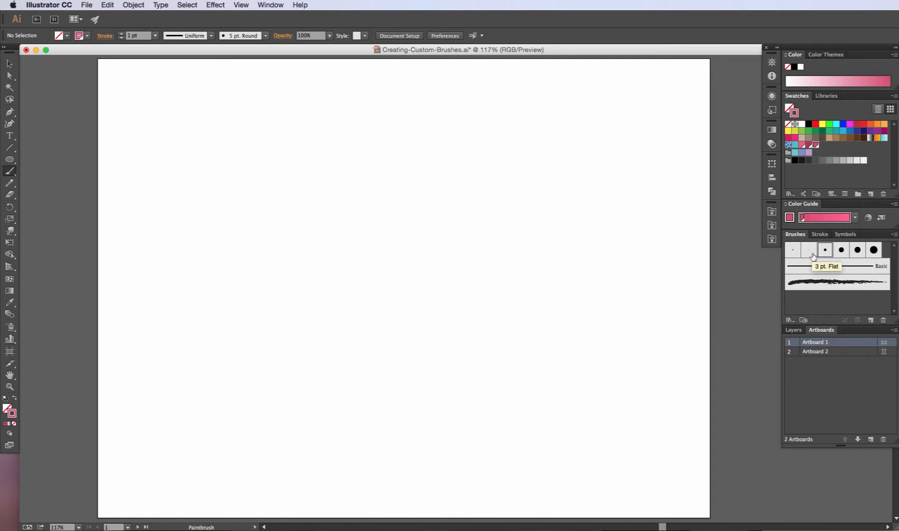
Look through the available brush definitions and variable width profiles for strokes
click(278, 4)
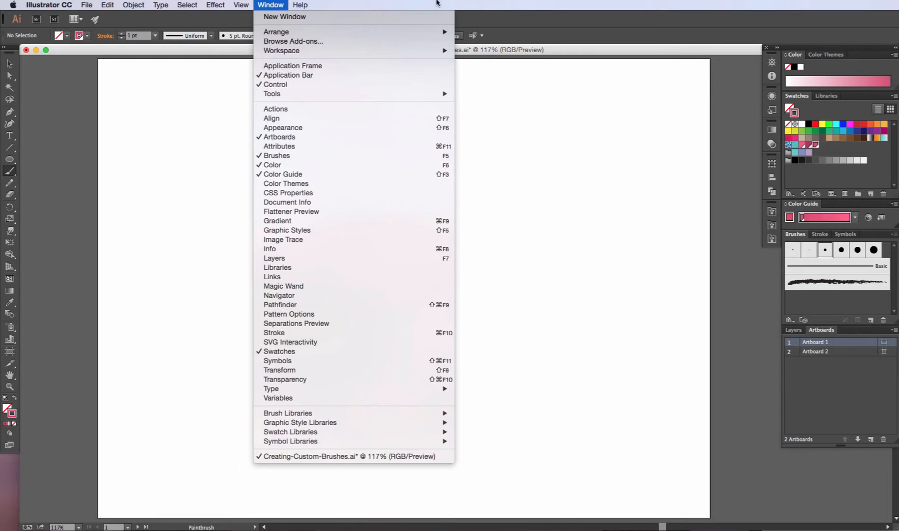
click(518, 36)
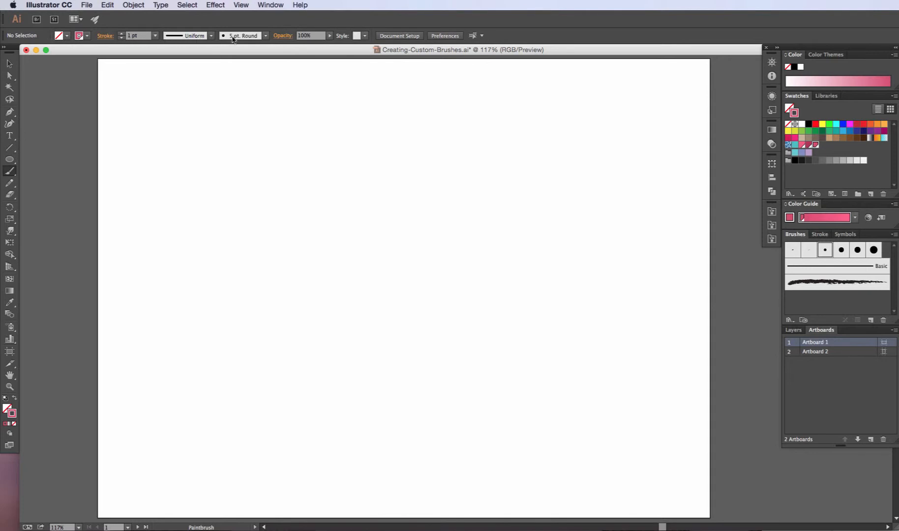
click(266, 36)
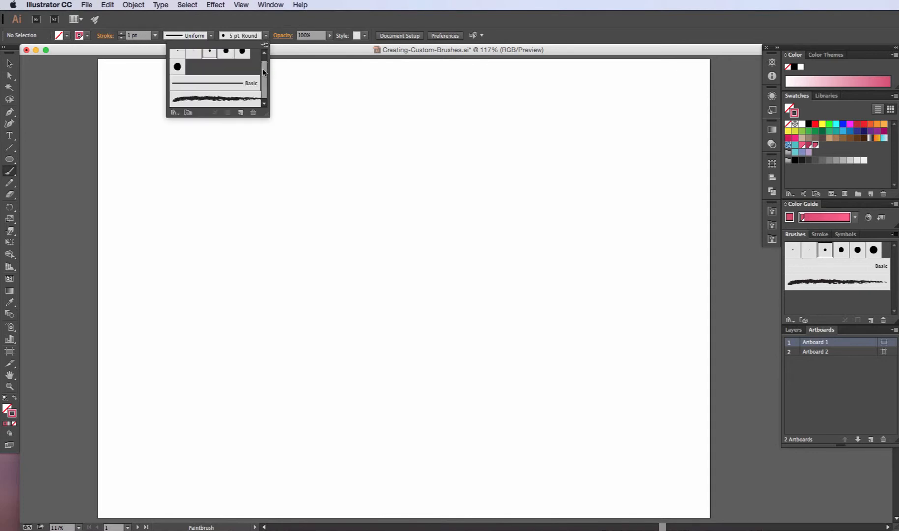
drag(264, 73, 264, 63)
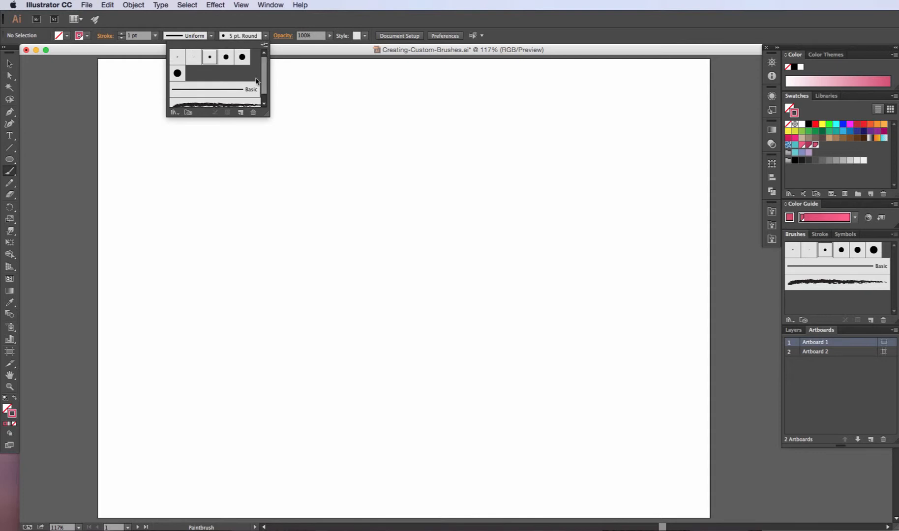
click(266, 37)
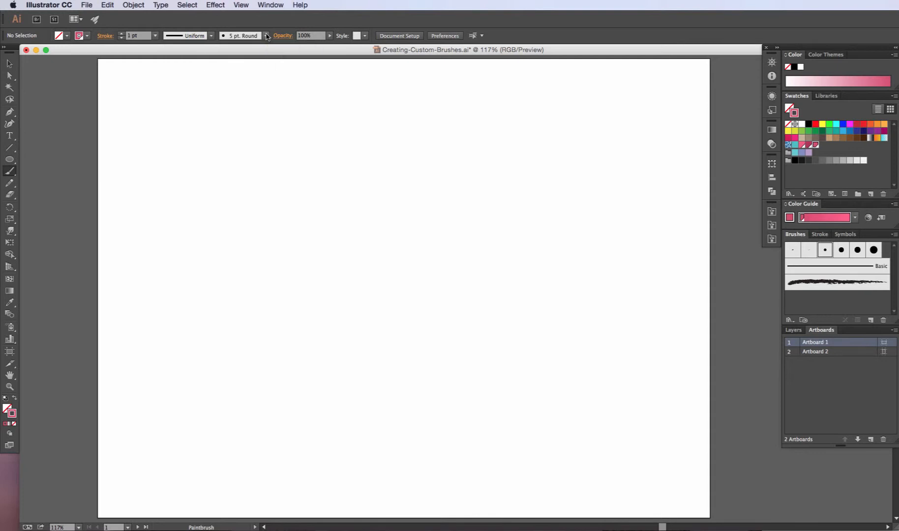
click(210, 37)
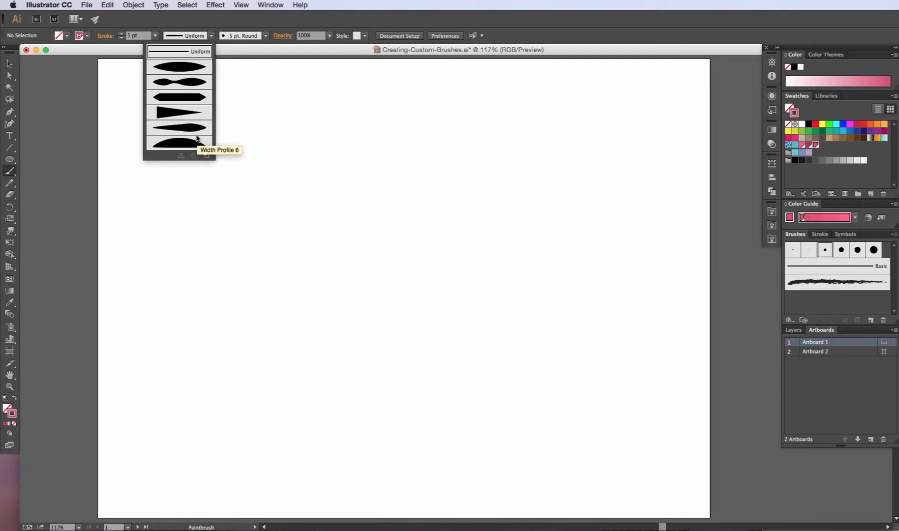
click(196, 17)
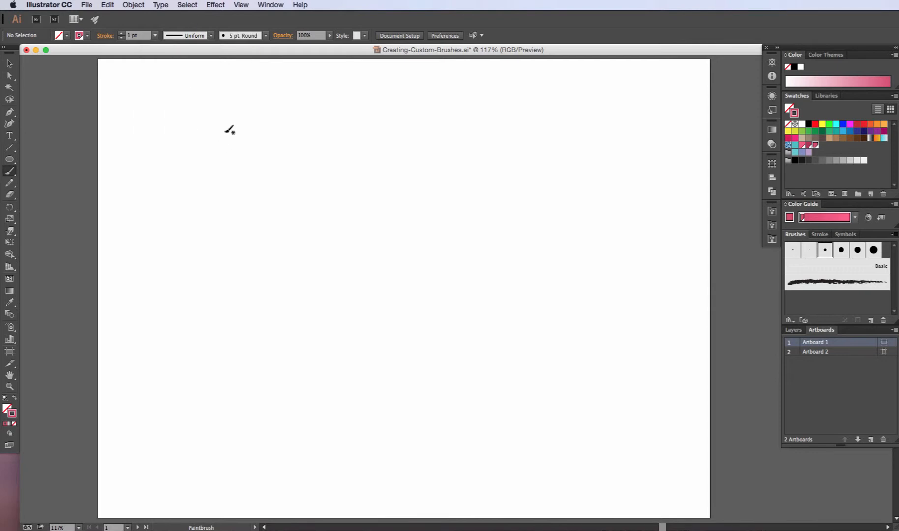
Test a black fill on a freehand S-shaped Paintbrush stroke about 374 by 451 px, and delete the stroke
mouse_move(231, 111)
mouse_down()
mouse_move(237, 194)
mouse_move(316, 194)
mouse_move(413, 238)
mouse_move(405, 317)
mouse_move(322, 371)
mouse_up()
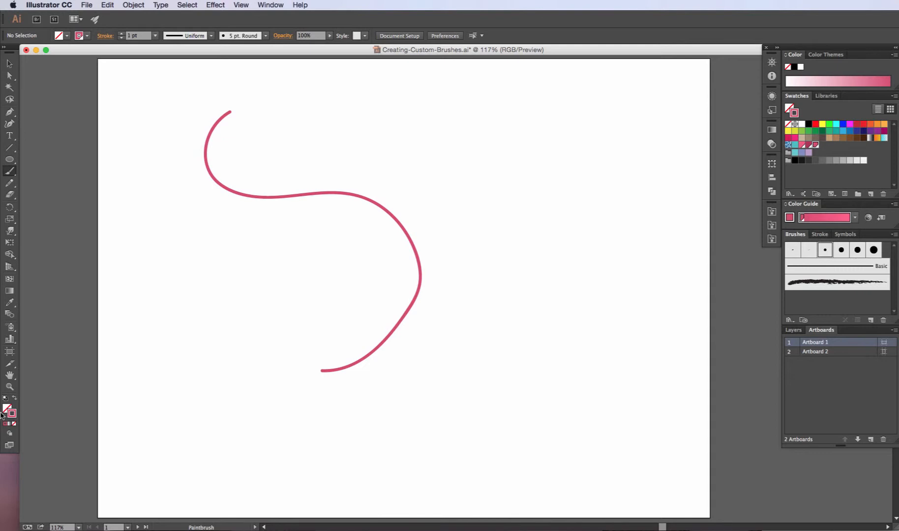
click(9, 64)
click(221, 117)
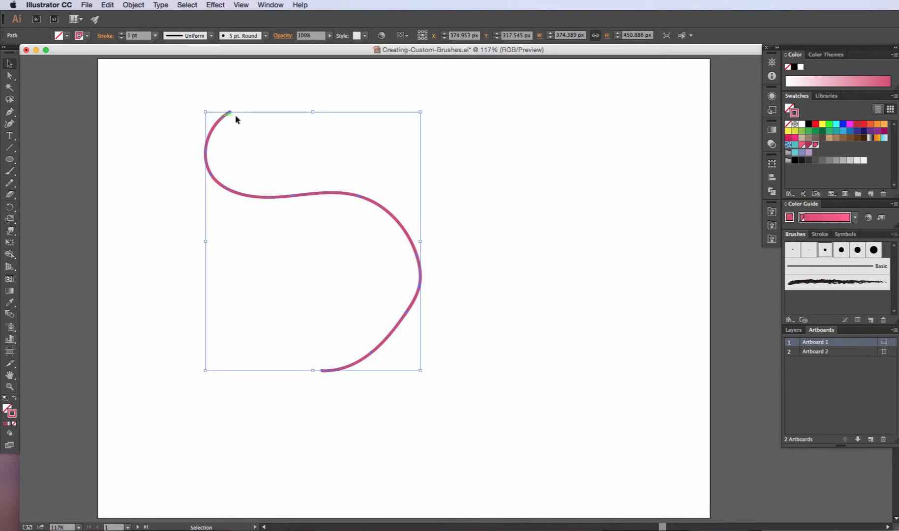
click(787, 107)
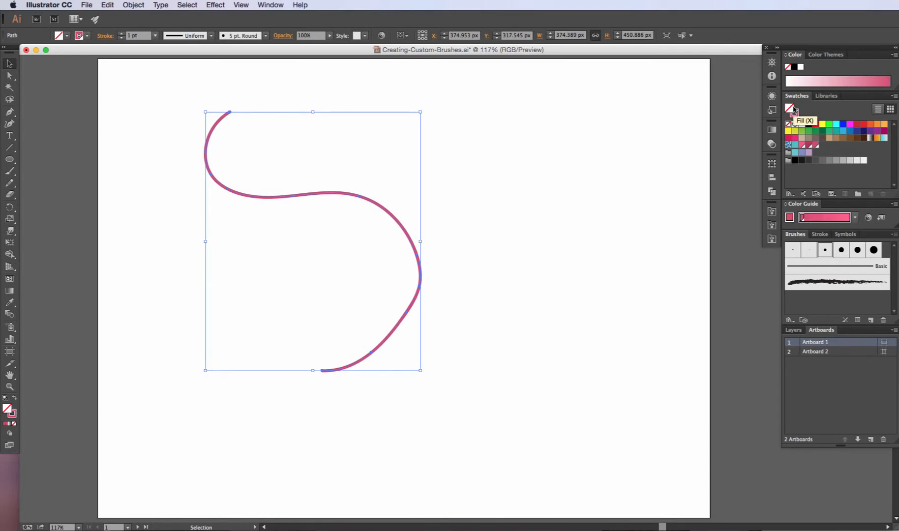
click(808, 125)
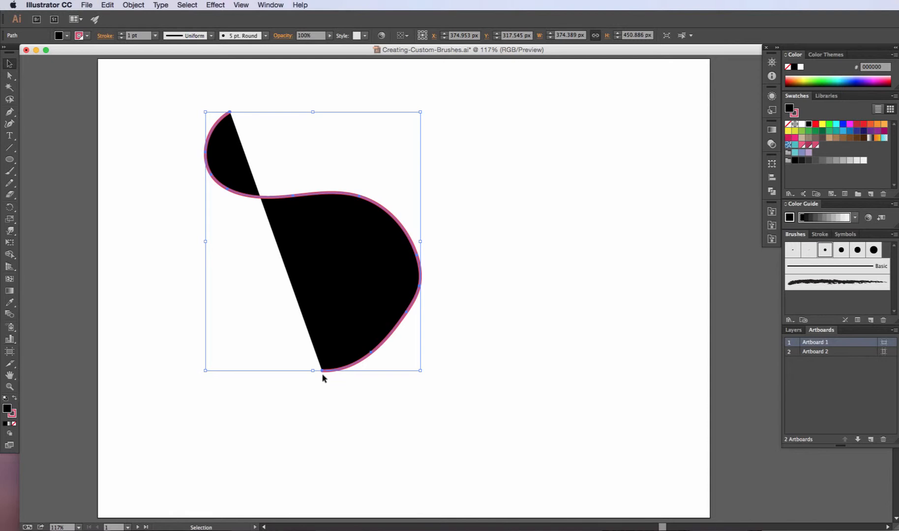
key(Delete)
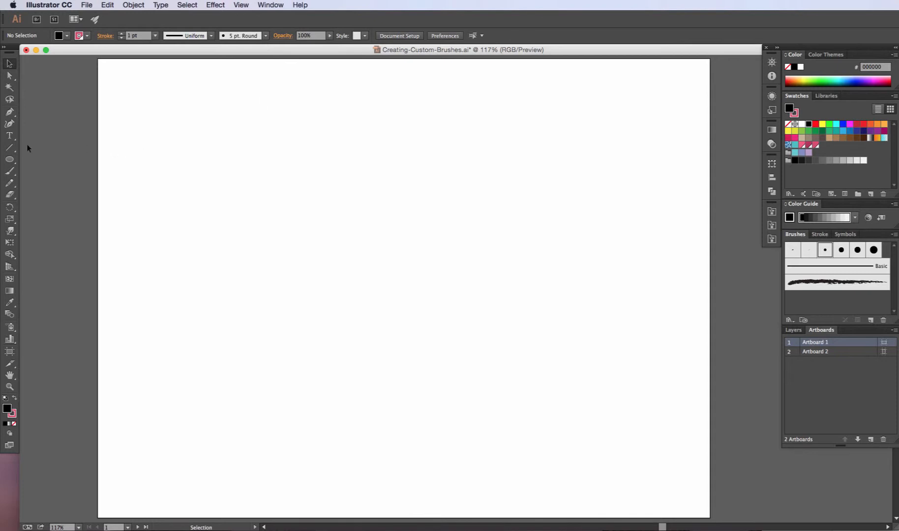
Paint a second, smaller curved test stroke with the 5 pt. Round brush and delete it
click(10, 170)
mouse_move(197, 166)
mouse_down()
mouse_move(308, 206)
mouse_move(353, 324)
mouse_up()
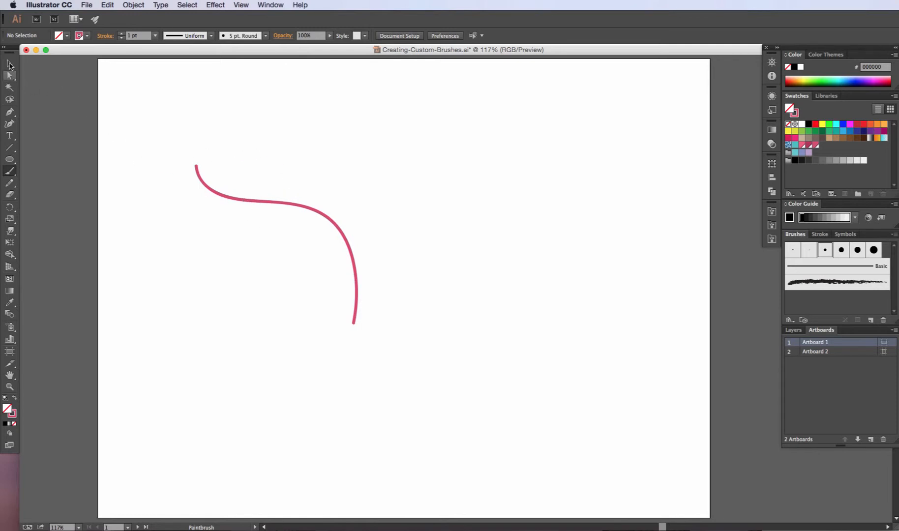
click(9, 64)
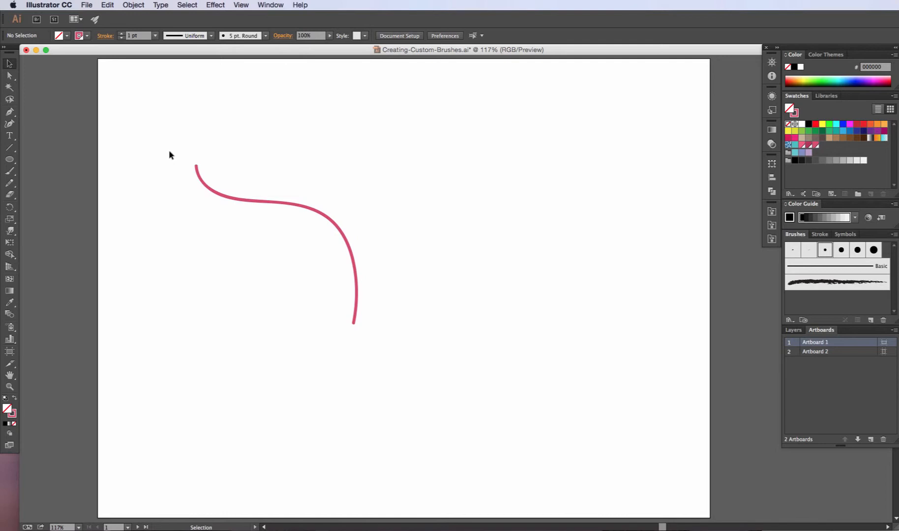
click(196, 167)
key(Delete)
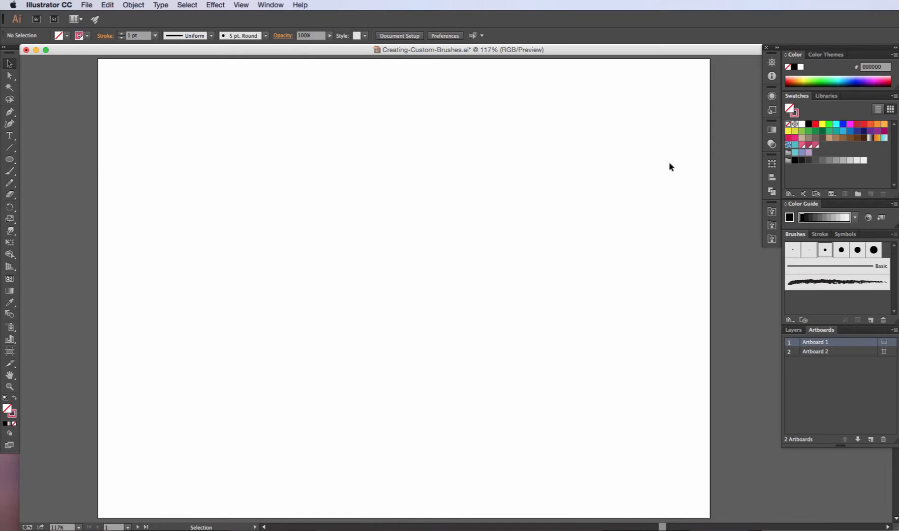
Set the fill color to black and the stroke to none
click(808, 126)
click(795, 114)
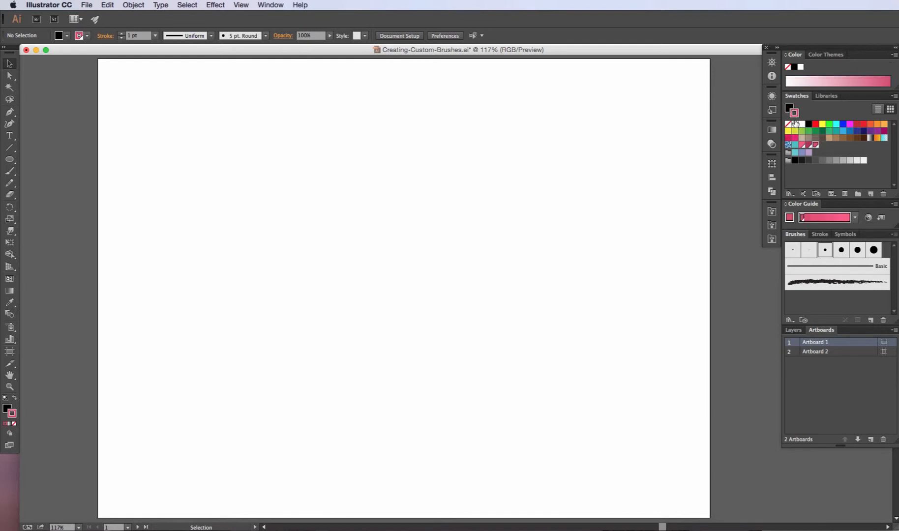
click(788, 124)
click(788, 110)
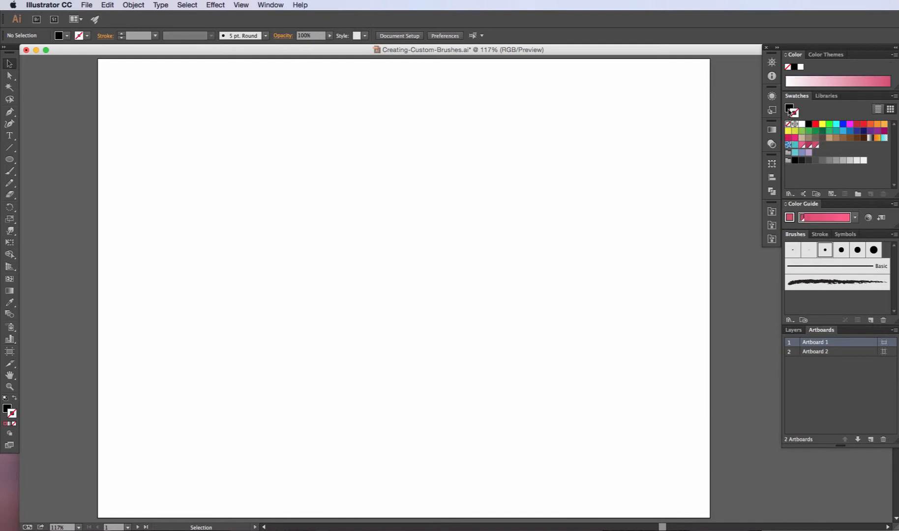
Draw a long, thin horizontal ellipse about 303 px wide and 6 px high in the upper part of Artboard 1
click(10, 159)
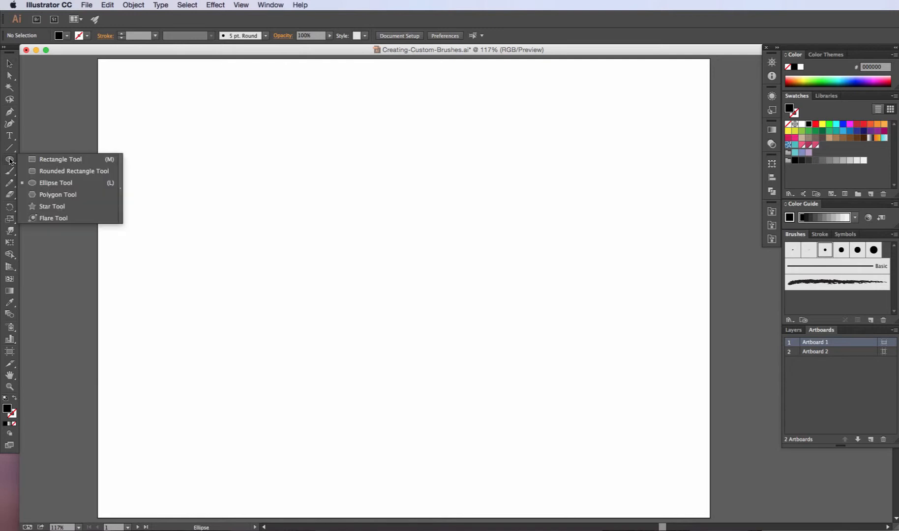
click(55, 183)
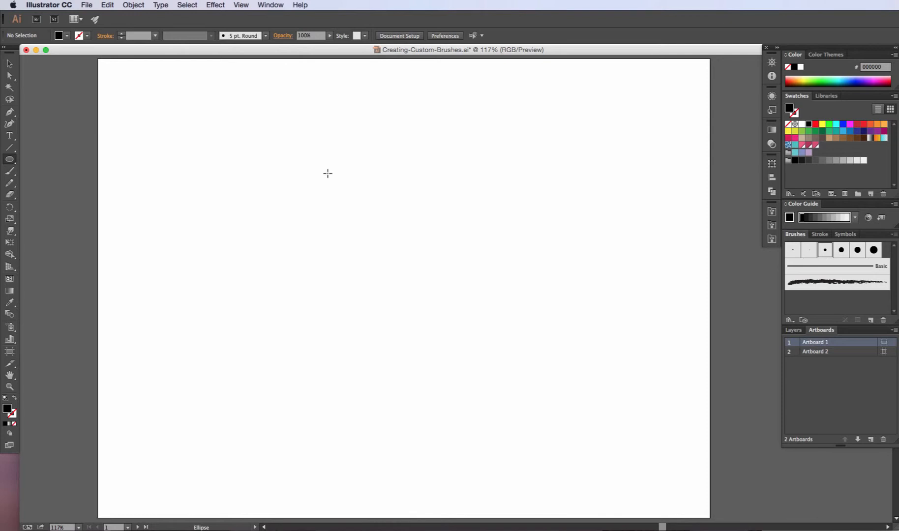
drag(327, 173, 488, 175)
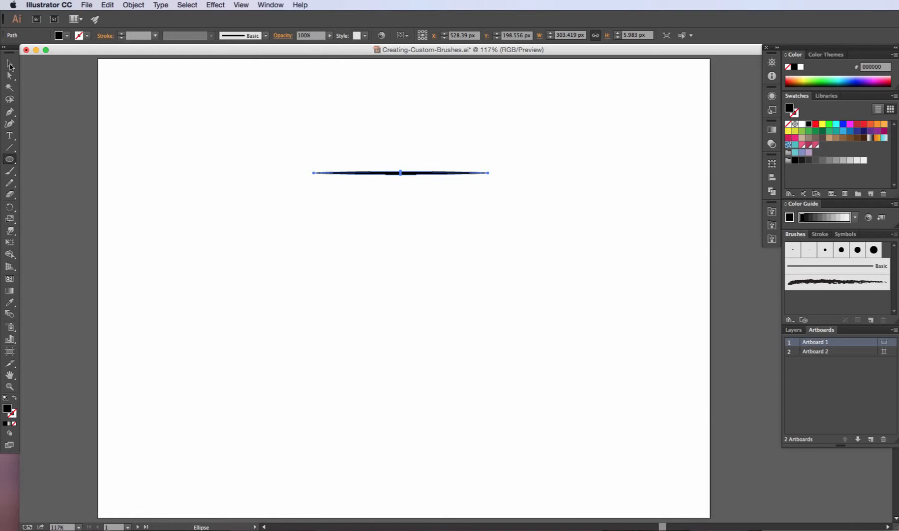
Convert the anchor points at both ends of the thin ellipse to corner points
click(10, 66)
key(super+equal)
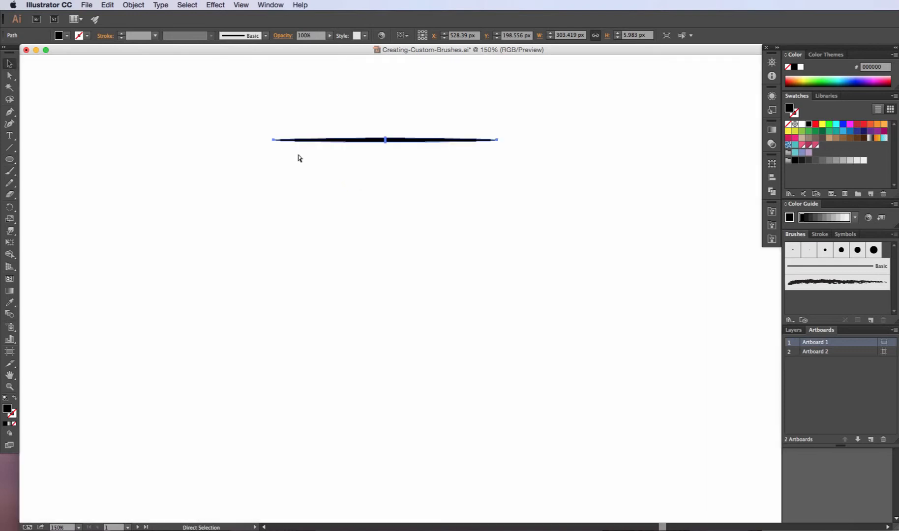
key(super+equal)
key(super+equal)
scroll(325, 160, up, 5)
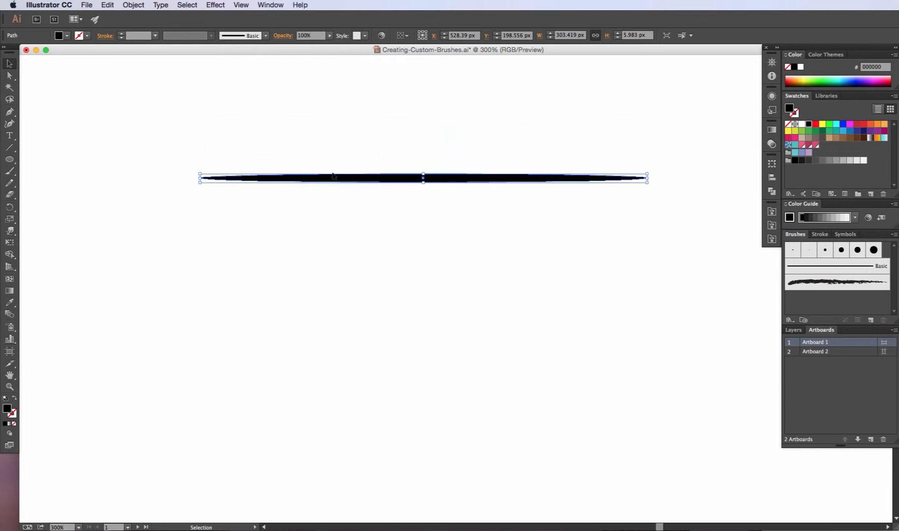
click(265, 4)
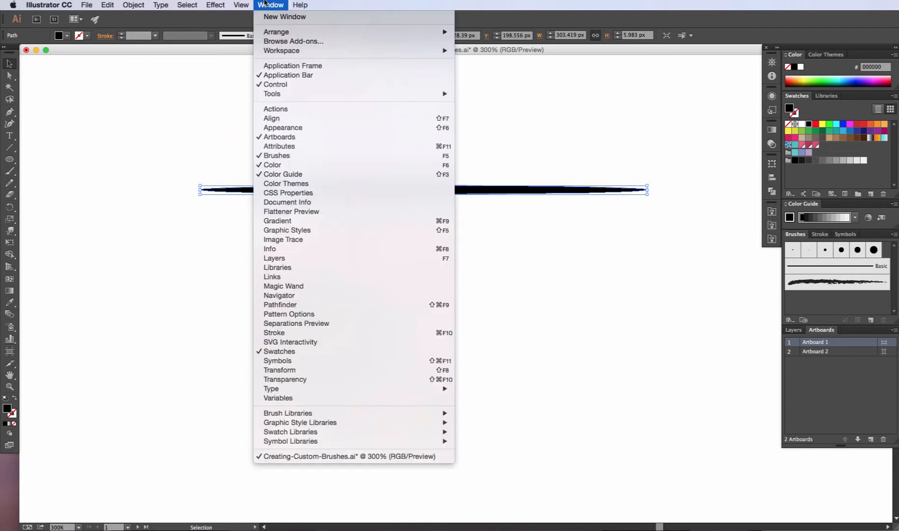
click(241, 4)
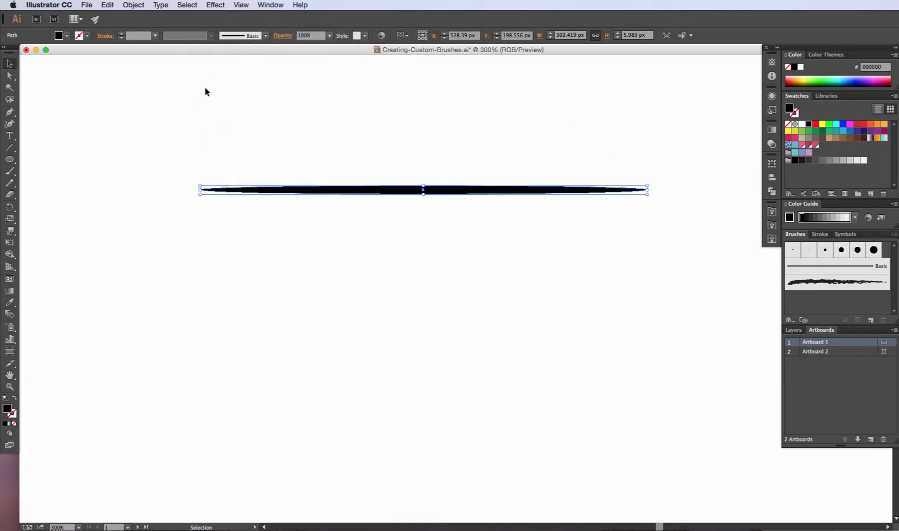
click(205, 90)
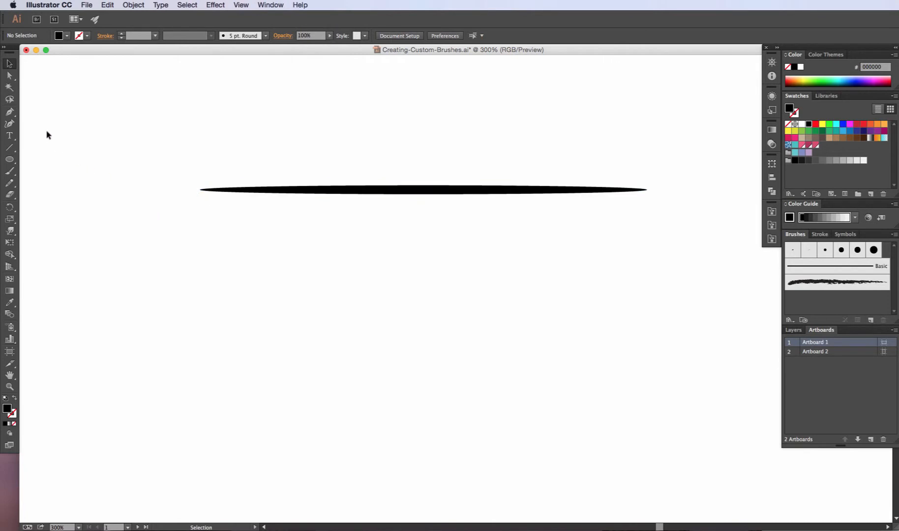
click(8, 76)
click(200, 194)
click(199, 196)
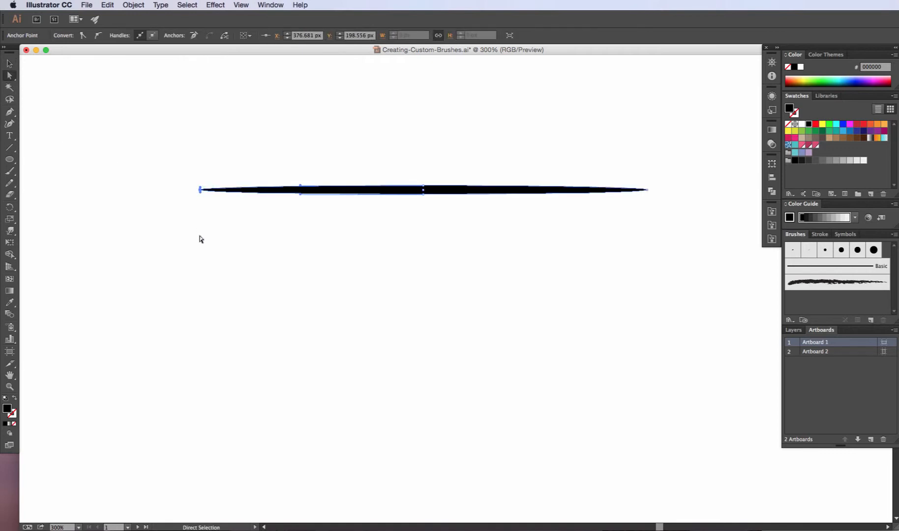
shift+click(647, 191)
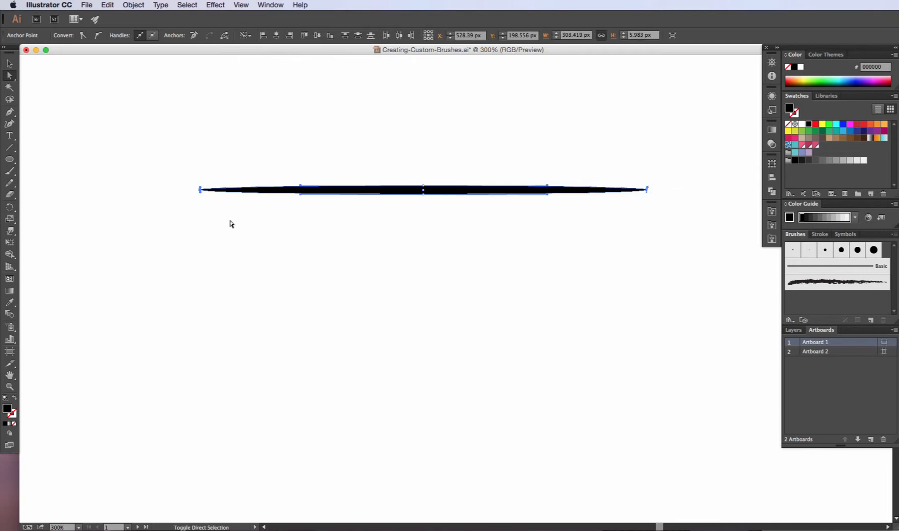
click(82, 36)
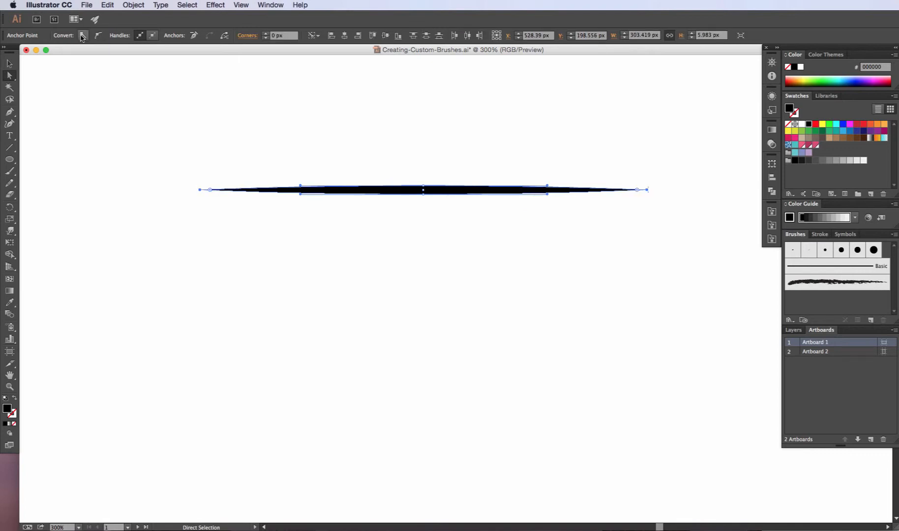
click(293, 215)
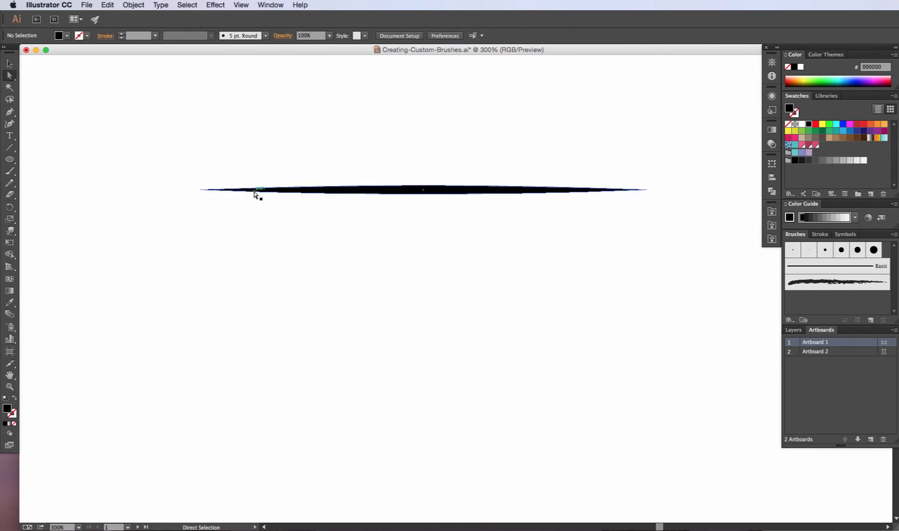
Start a new Art Brush from the pointed black ellipse
key(super+minus)
key(super+minus)
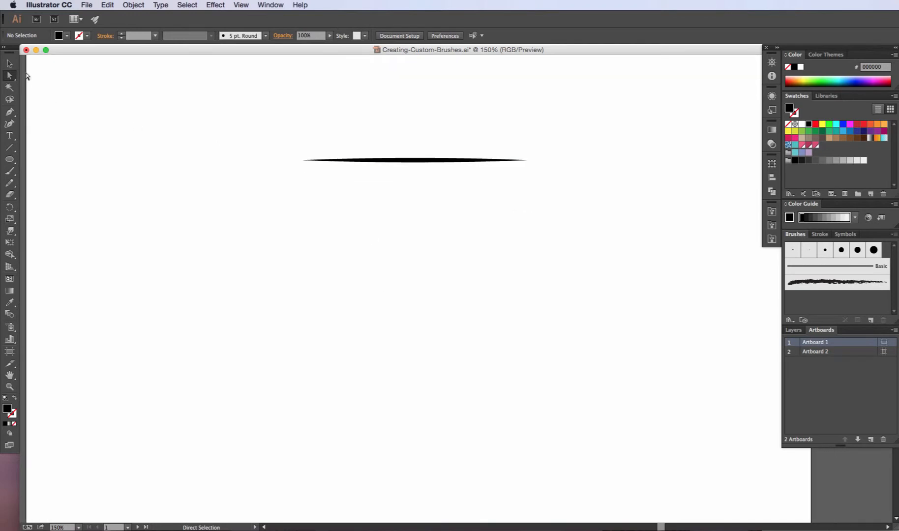
click(8, 64)
click(391, 159)
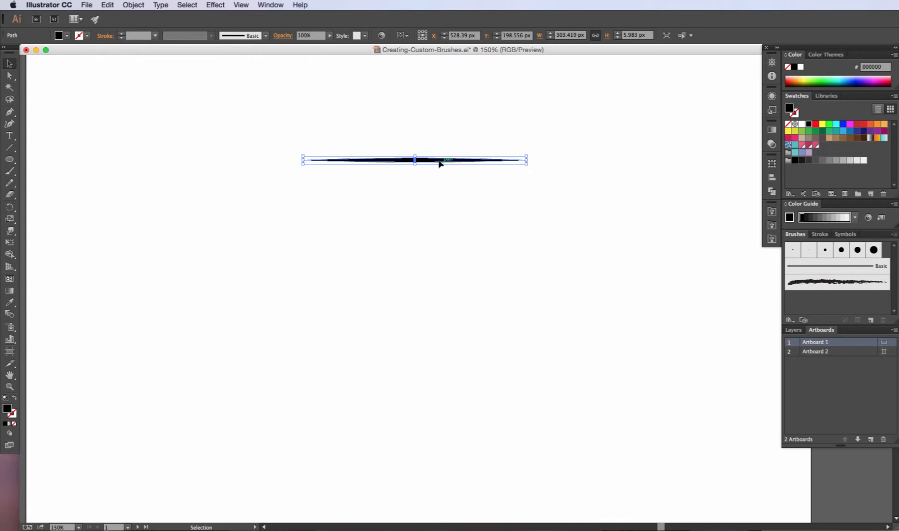
mouse_move(463, 165)
mouse_down()
mouse_move(667, 196)
mouse_move(797, 261)
mouse_move(825, 295)
mouse_up()
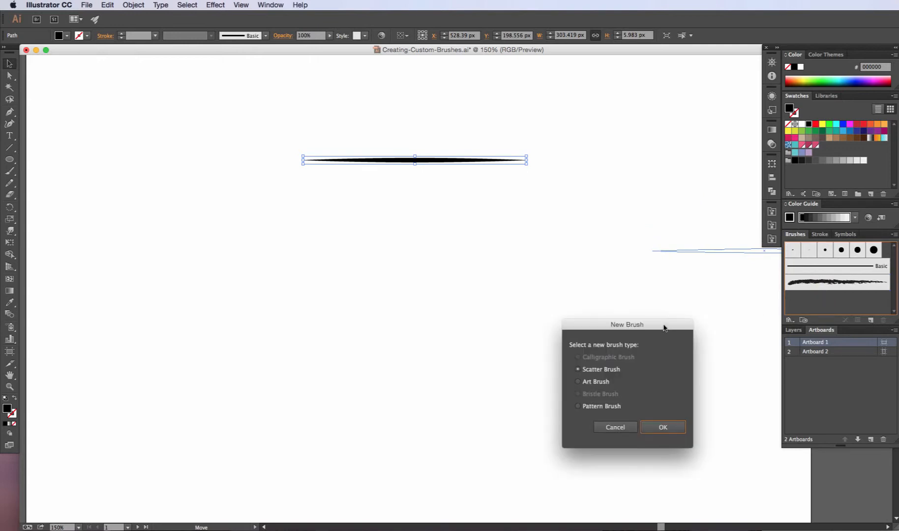
drag(665, 328, 545, 189)
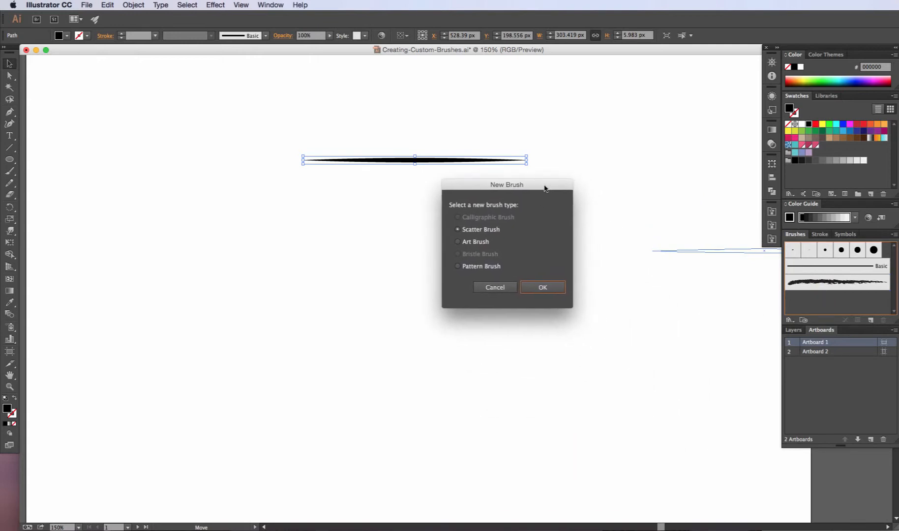
click(476, 243)
click(554, 290)
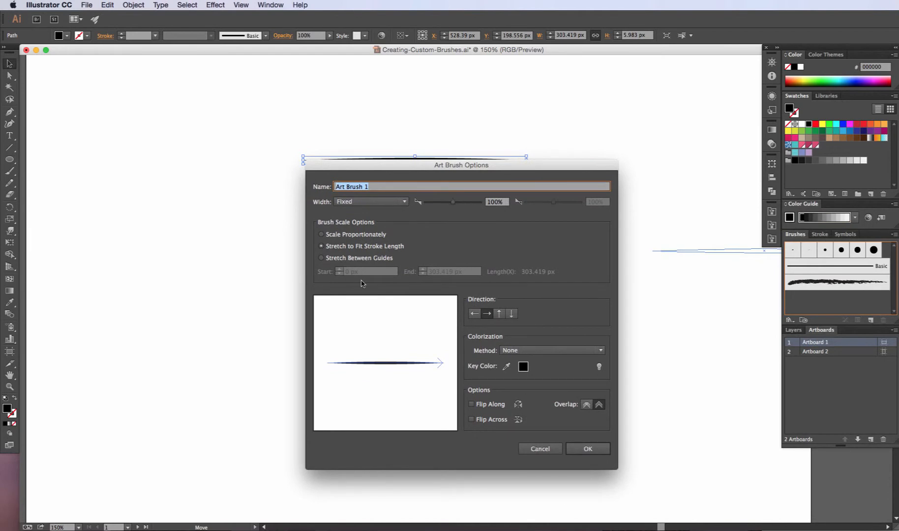
Name the art brush Tappered Hair Brush and try its stroke directions, finishing with left to right
drag(419, 169, 406, 175)
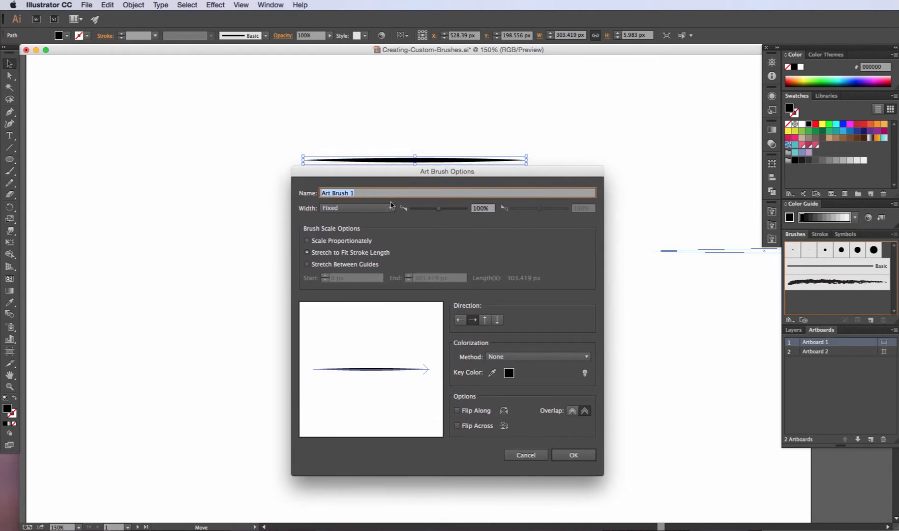
text(Tappered Hair Brus)
click(461, 321)
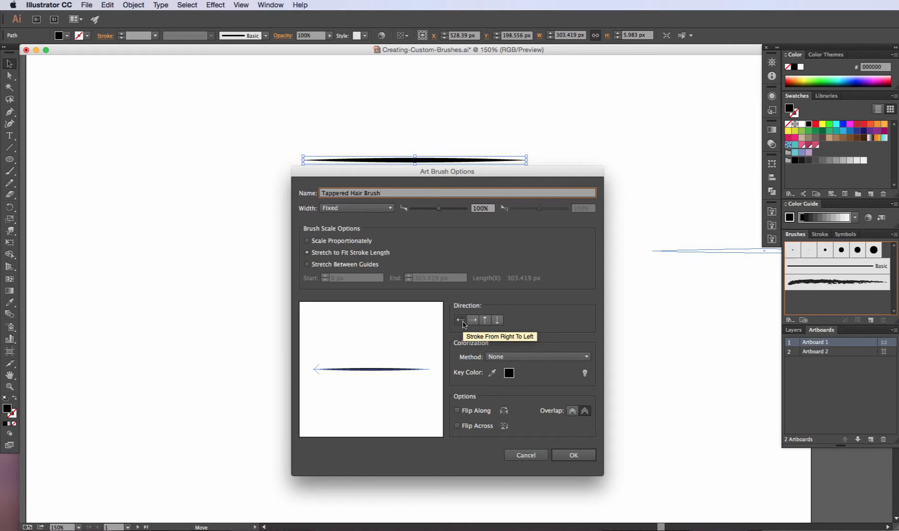
click(485, 320)
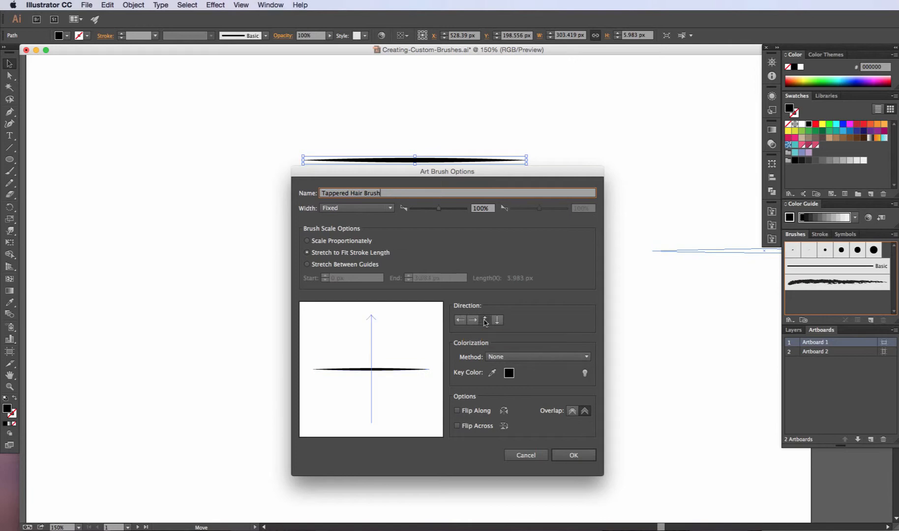
click(472, 321)
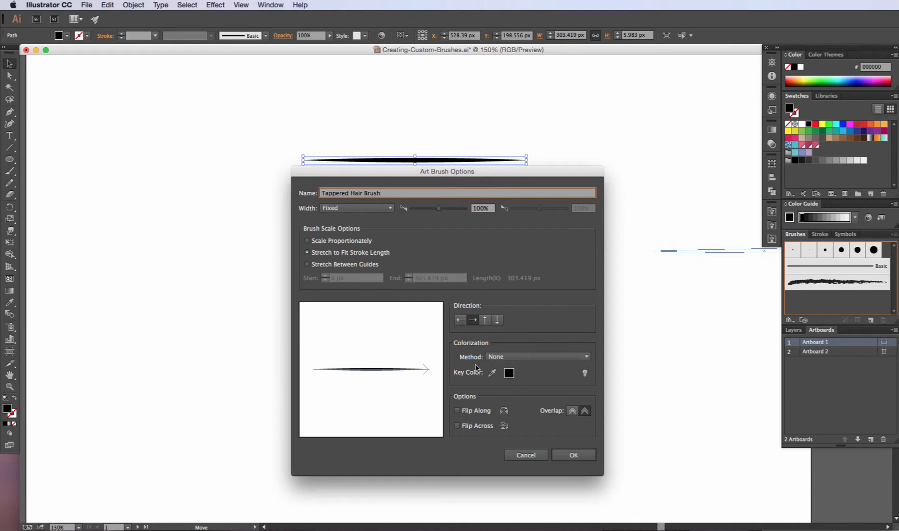
Set the brush's colorization method to Tints and accept the art brush options
click(500, 361)
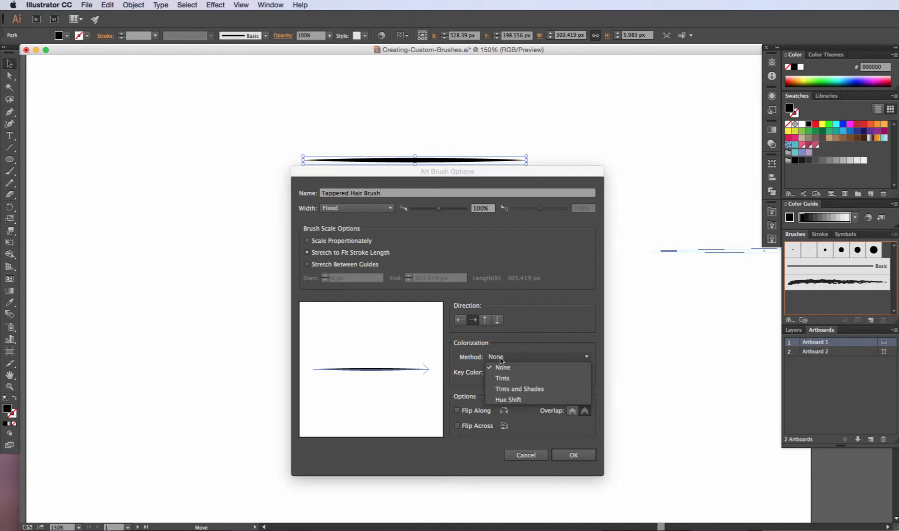
click(502, 379)
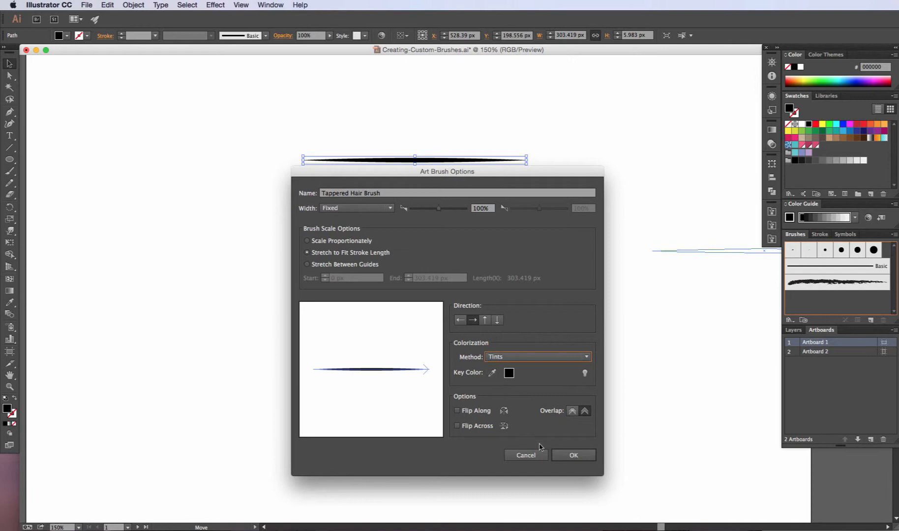
click(574, 455)
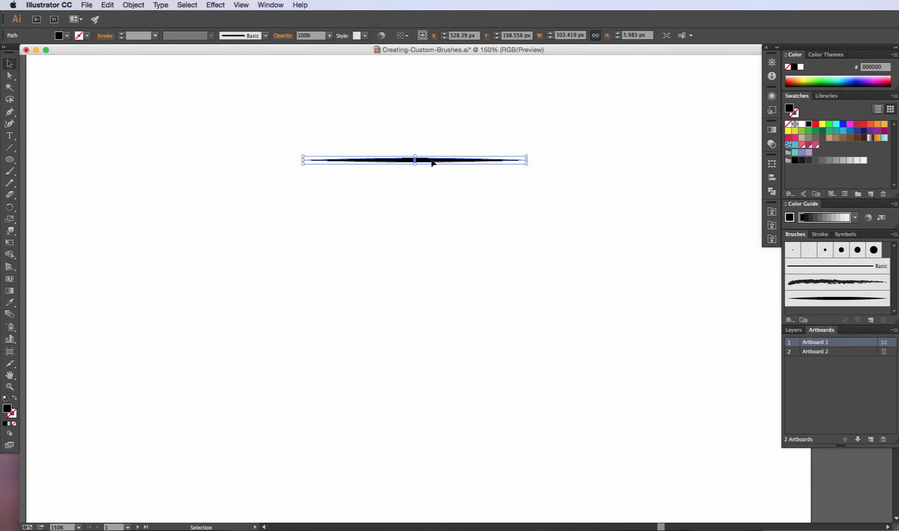
Delete the source ellipse and set up the Paintbrush with no fill and a dark pink stroke
key(Delete)
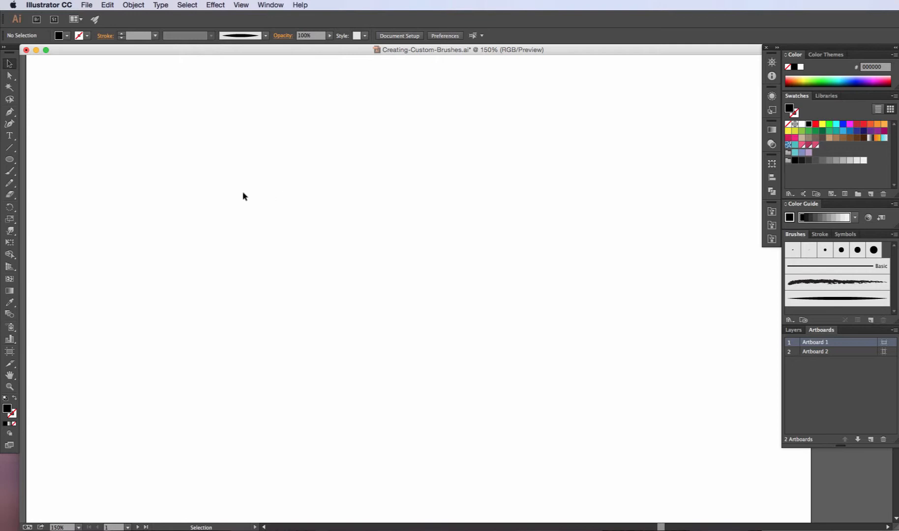
key(b)
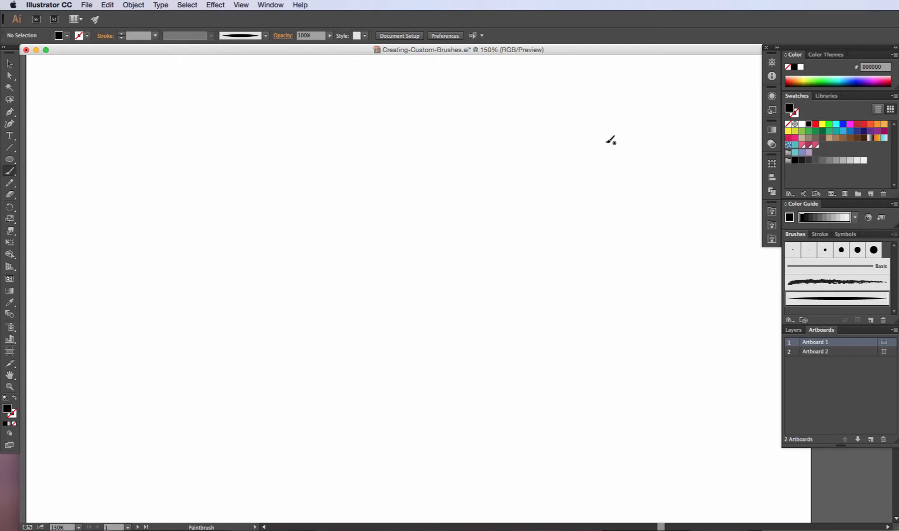
click(788, 124)
click(796, 115)
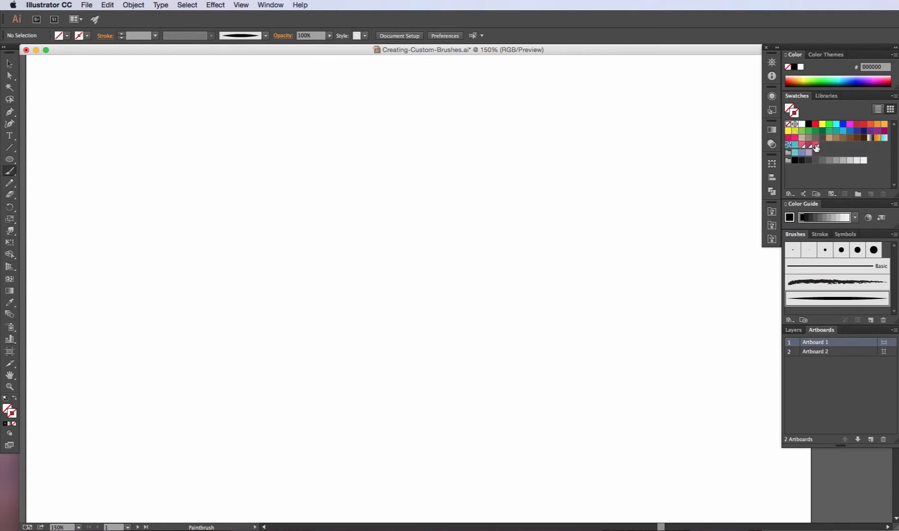
click(815, 145)
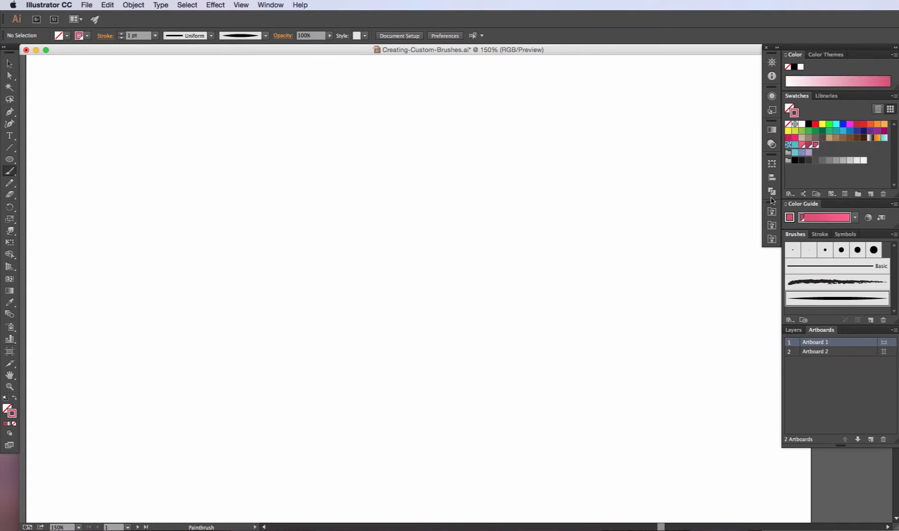
Paint an S-shaped test stroke about 370 px wide and 411 px high and move it about 195 px to the right
mouse_move(146, 95)
mouse_down()
mouse_move(98, 165)
mouse_move(149, 228)
mouse_move(260, 210)
mouse_move(341, 223)
mouse_move(369, 311)
mouse_move(346, 382)
mouse_move(305, 411)
mouse_up()
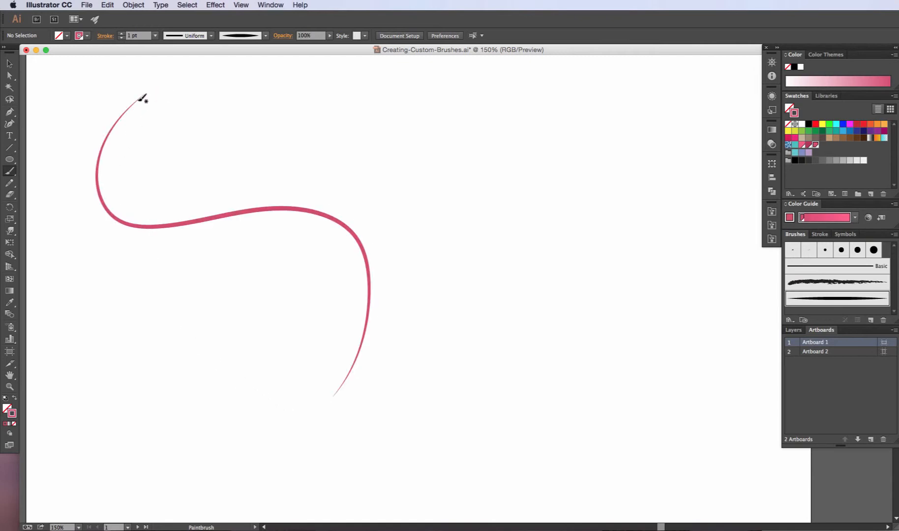
click(9, 64)
click(316, 213)
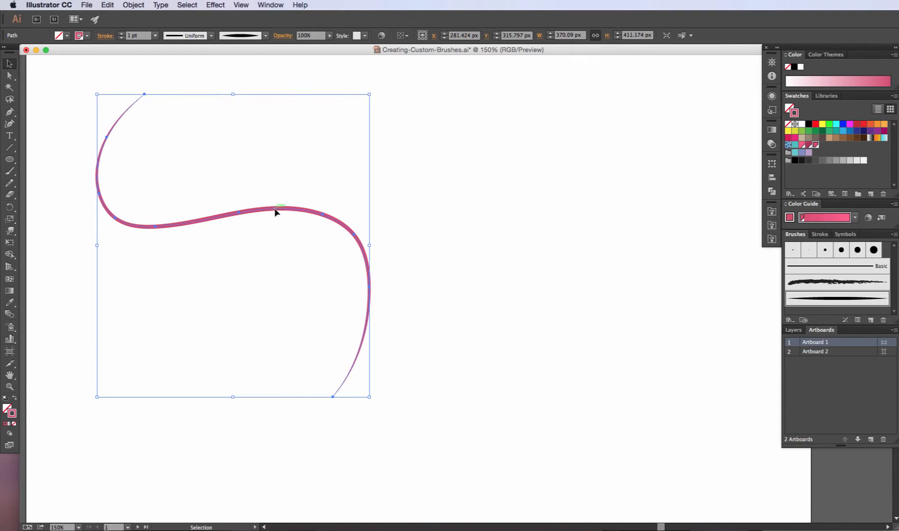
drag(276, 210, 420, 210)
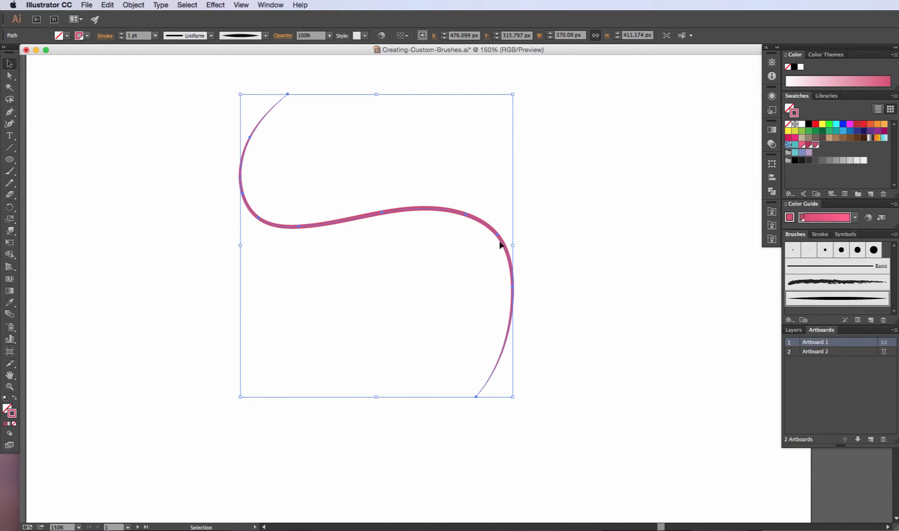
Preview Scale Proportionately and Stretch Between Guides for the tapered brush on the test stroke, and keep Stretch to Fit Stroke Length
double_click(828, 298)
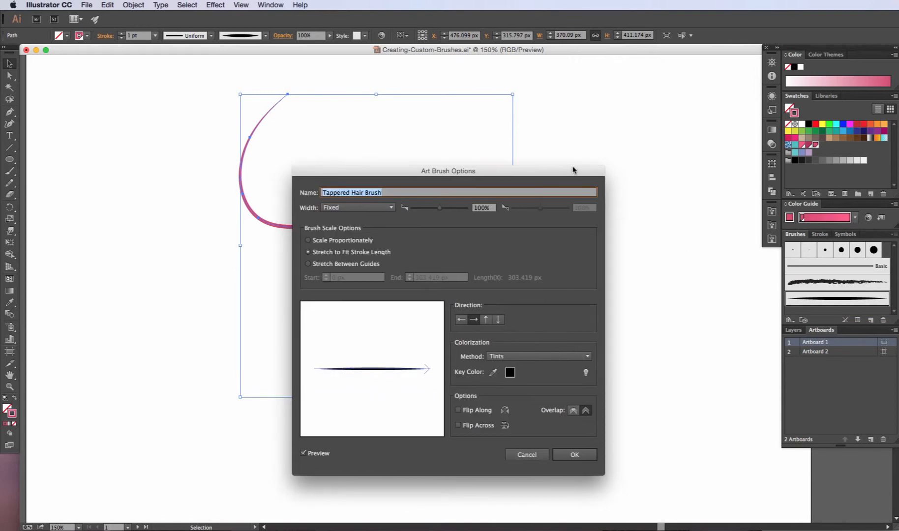
mouse_move(570, 171)
mouse_down()
mouse_move(620, 147)
mouse_move(627, 130)
mouse_up()
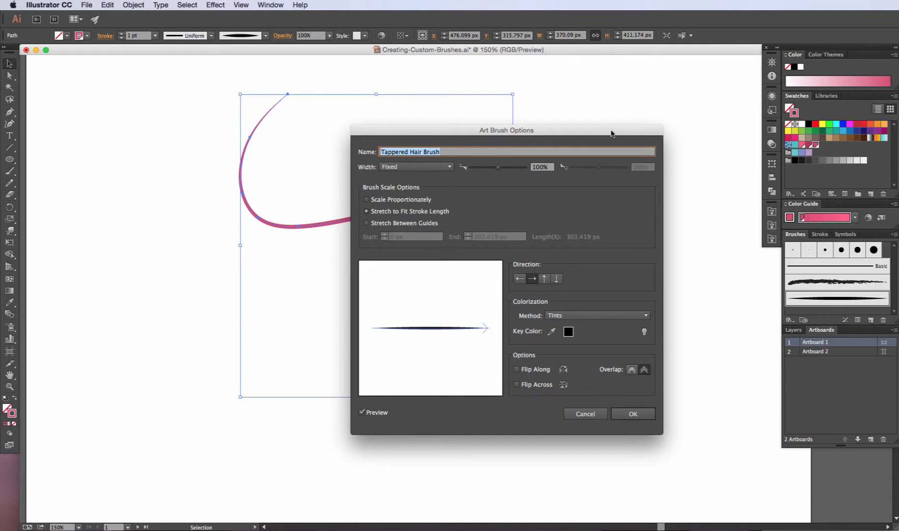
mouse_move(611, 133)
mouse_down()
mouse_move(734, 74)
mouse_move(741, 56)
mouse_up()
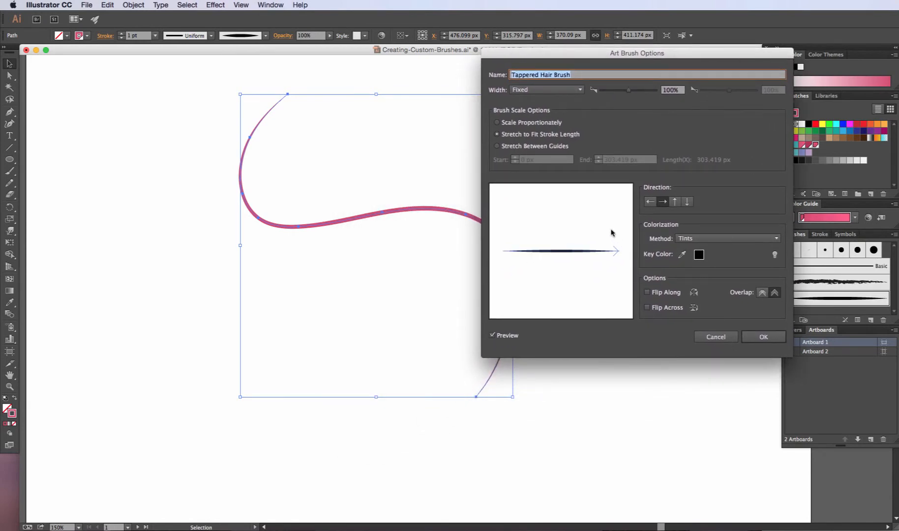
click(497, 122)
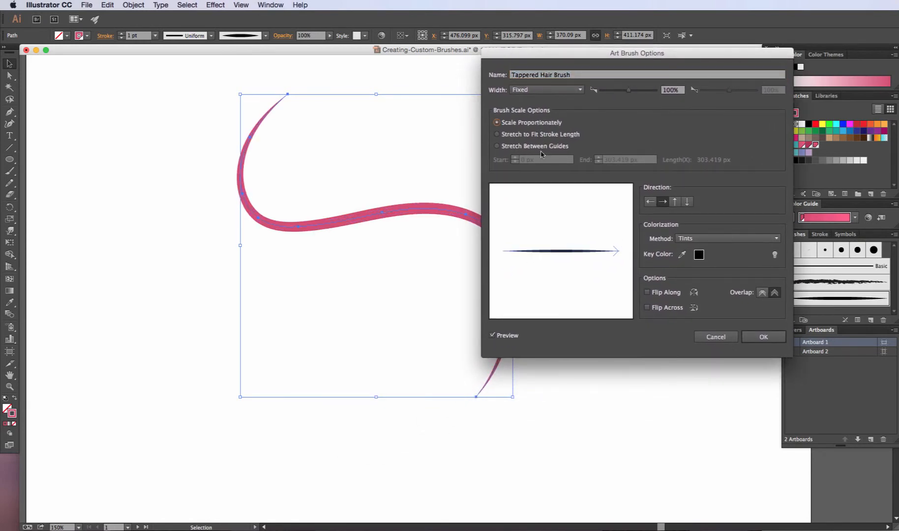
drag(542, 53, 598, 53)
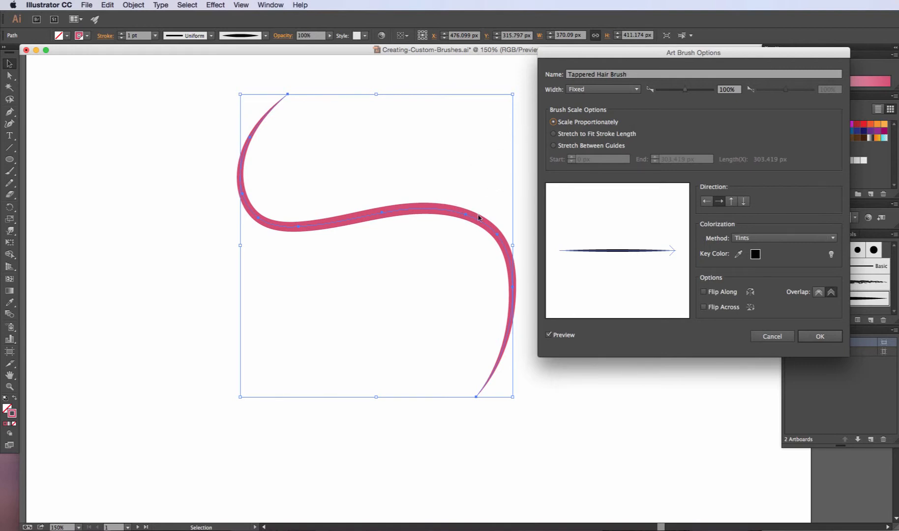
click(611, 138)
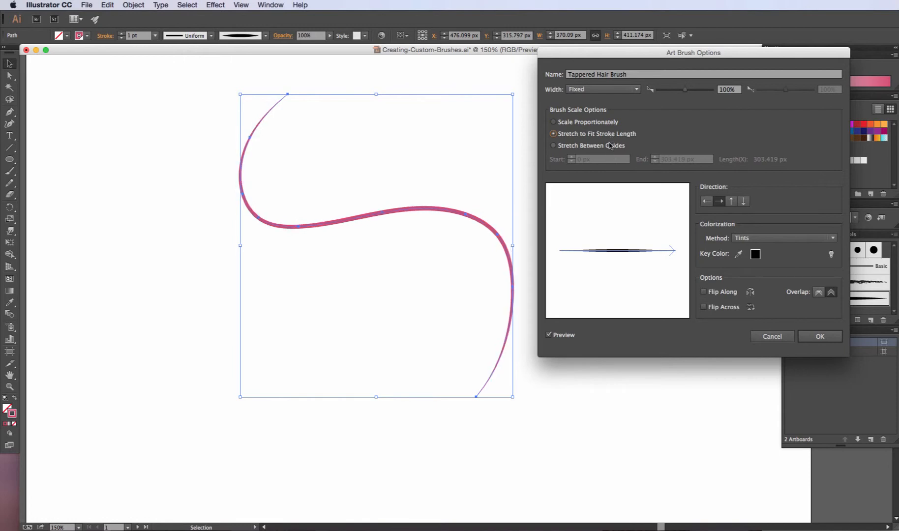
click(609, 146)
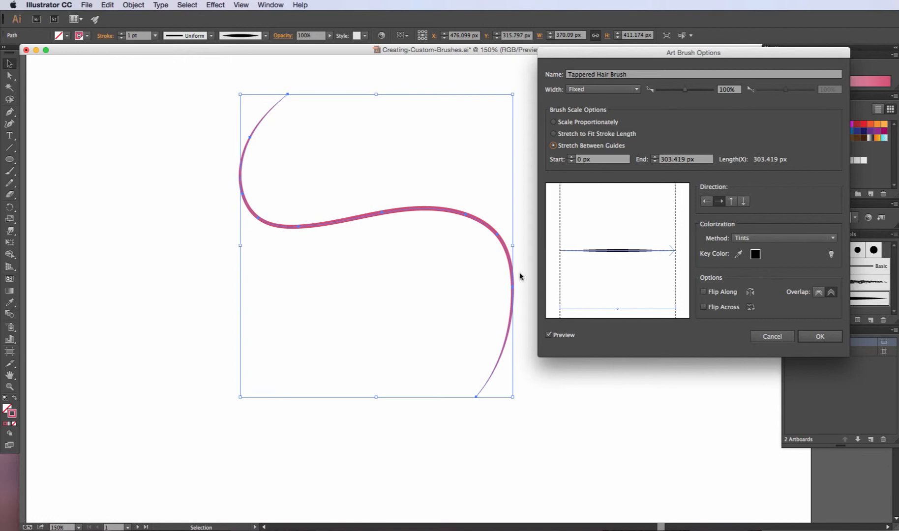
click(599, 135)
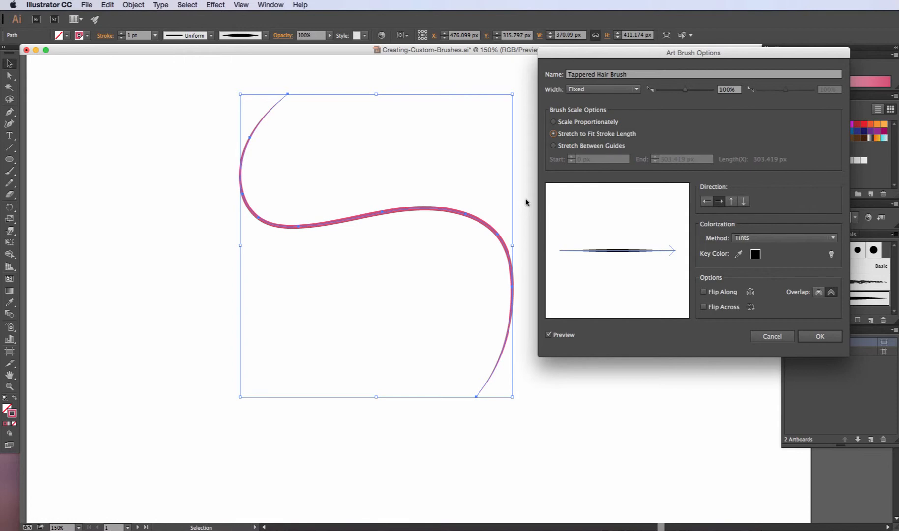
click(820, 336)
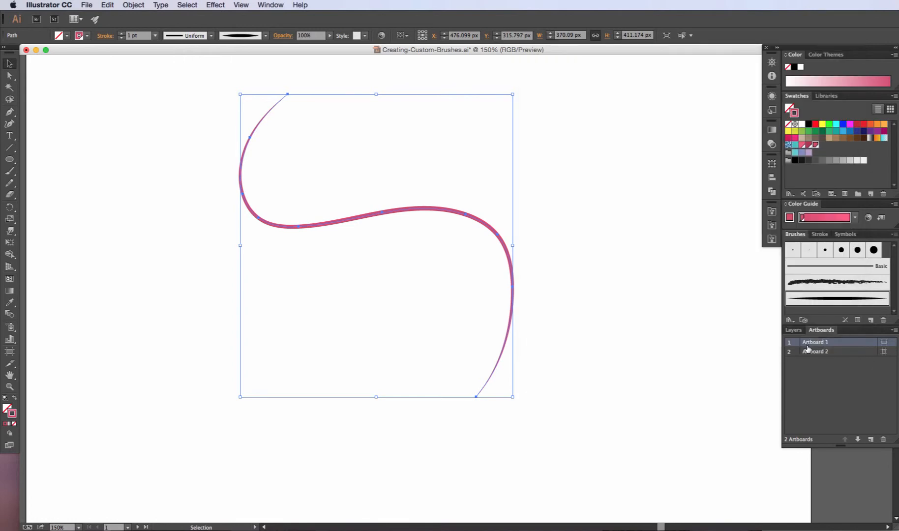
Delete the pink test stroke and show the branch artwork in the Brush Objects layer
key(Delete)
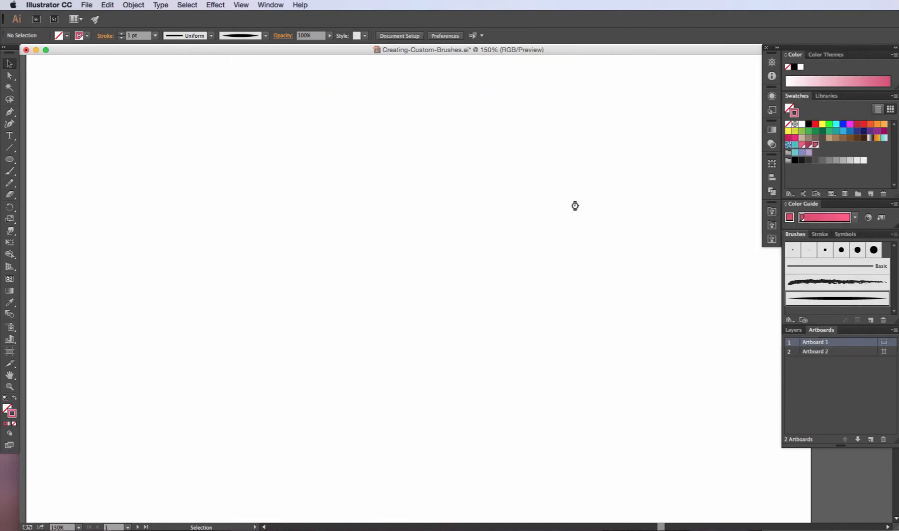
click(793, 331)
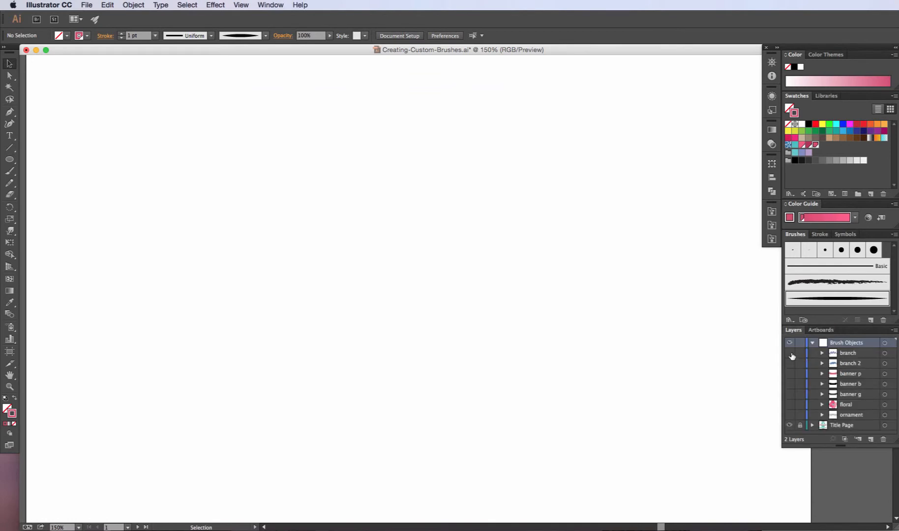
click(790, 353)
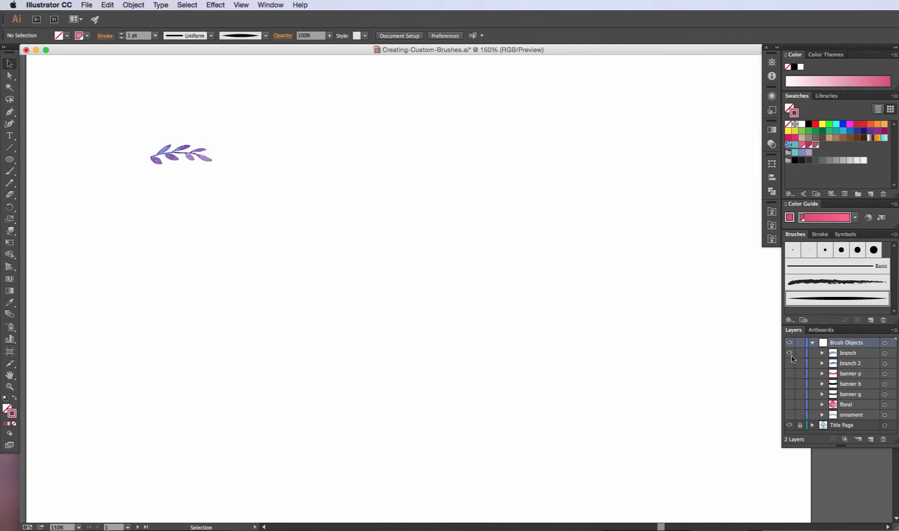
click(160, 158)
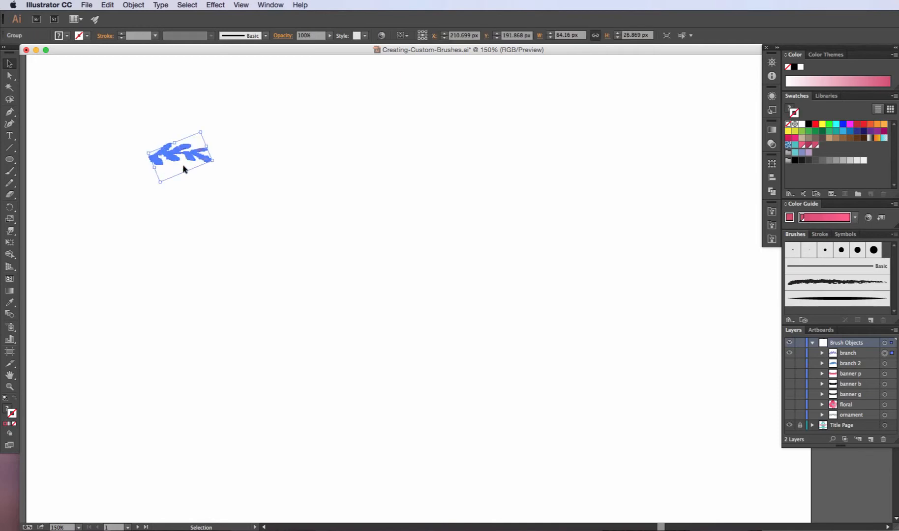
click(176, 179)
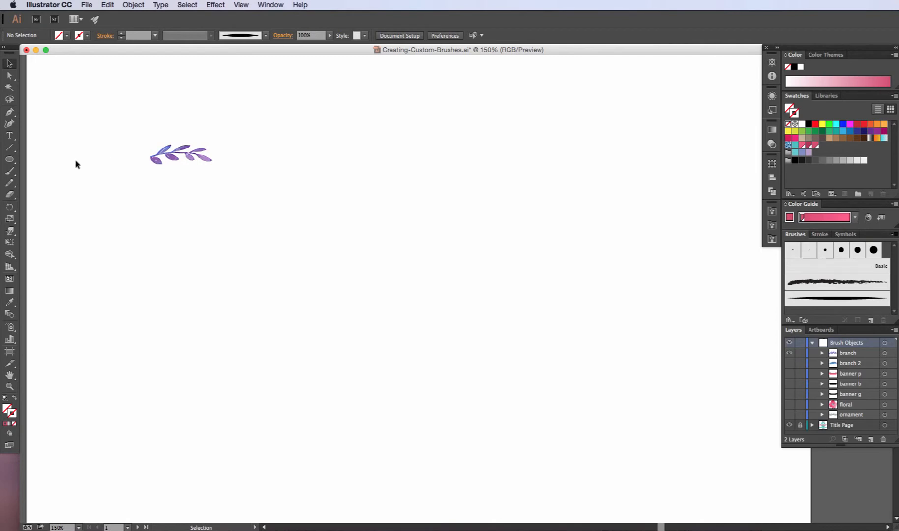
Draw a thin horizontal ellipse about 149 px wide and 3 px high as a stem ending at the branch's left end
click(9, 160)
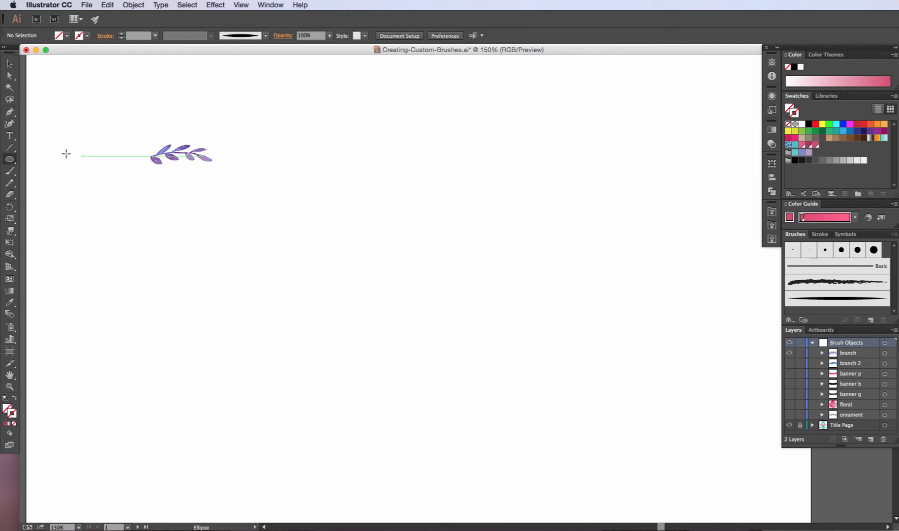
drag(48, 154, 157, 158)
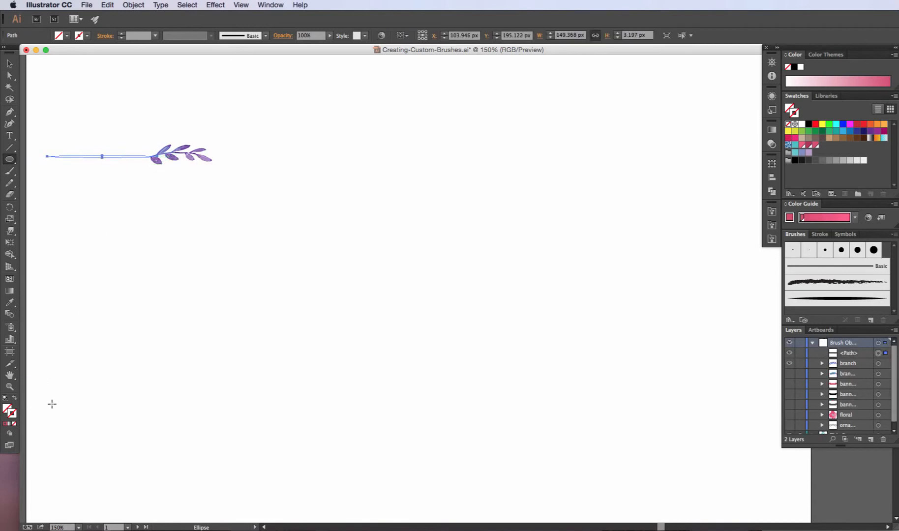
Fill the stem ellipse with the light purple swatch and convert its left end anchor to a corner point
click(788, 109)
click(808, 152)
click(9, 75)
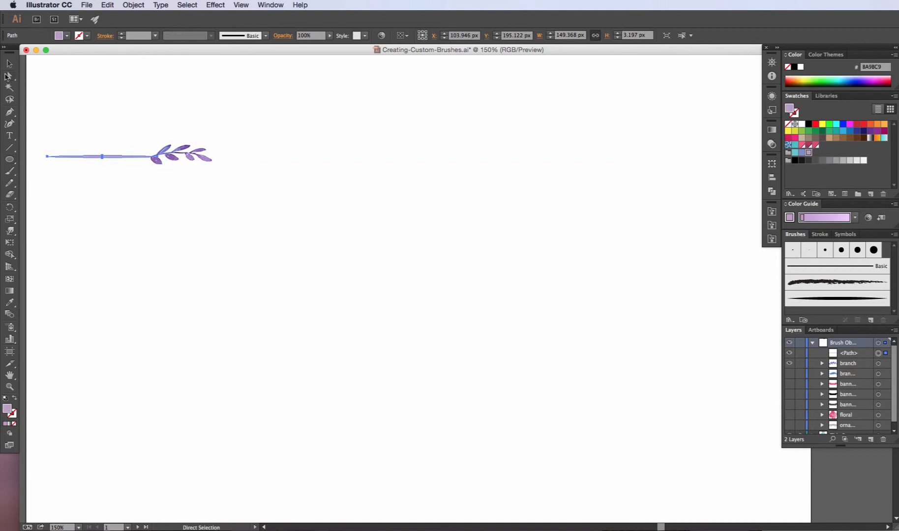
click(48, 156)
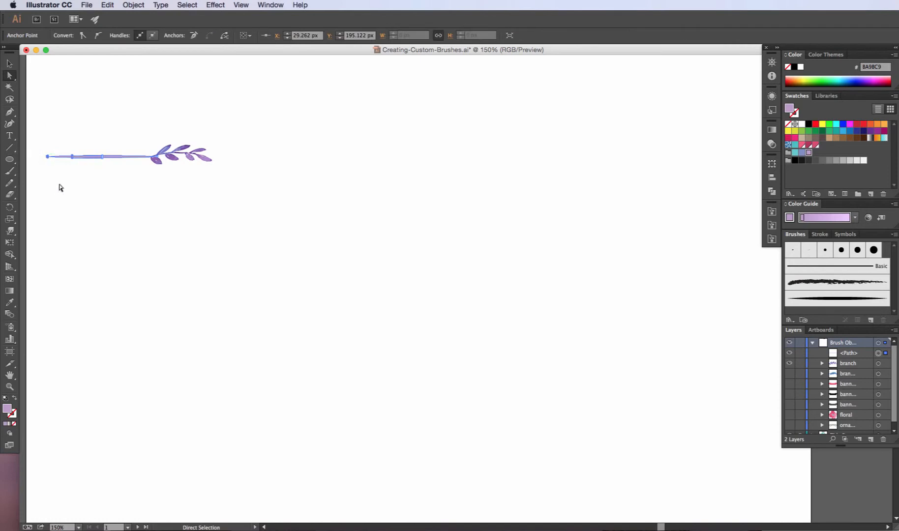
click(83, 36)
click(102, 107)
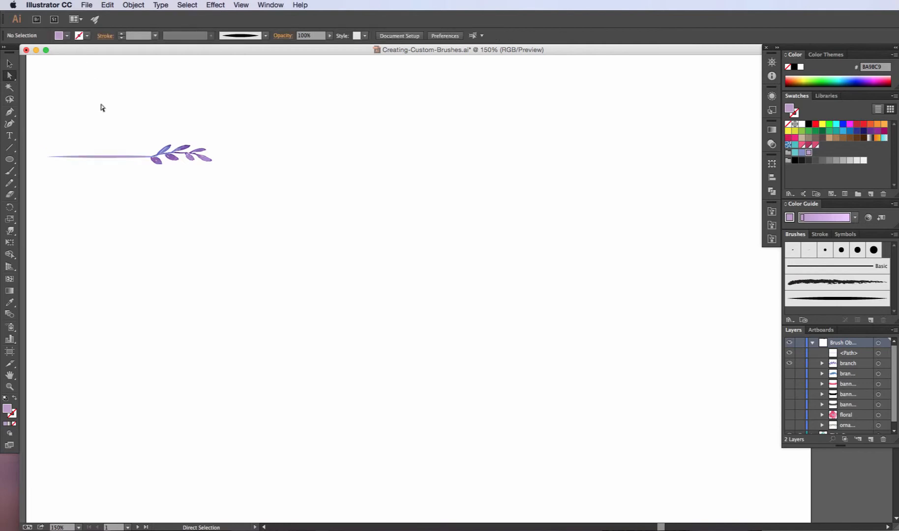
Create an art brush from the branch and its stem together, with the Tints colorization method
click(9, 64)
drag(231, 179, 45, 137)
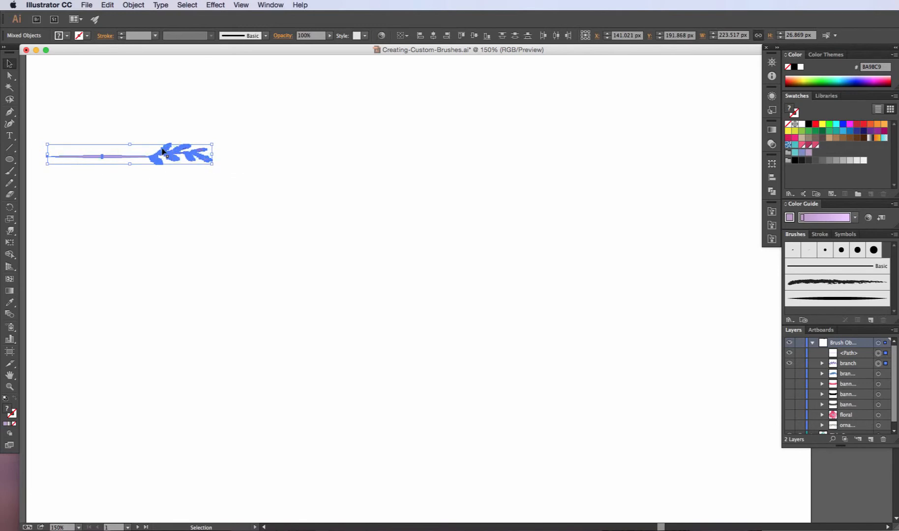
mouse_move(156, 157)
mouse_down()
mouse_move(370, 176)
mouse_move(812, 272)
mouse_move(853, 298)
mouse_up()
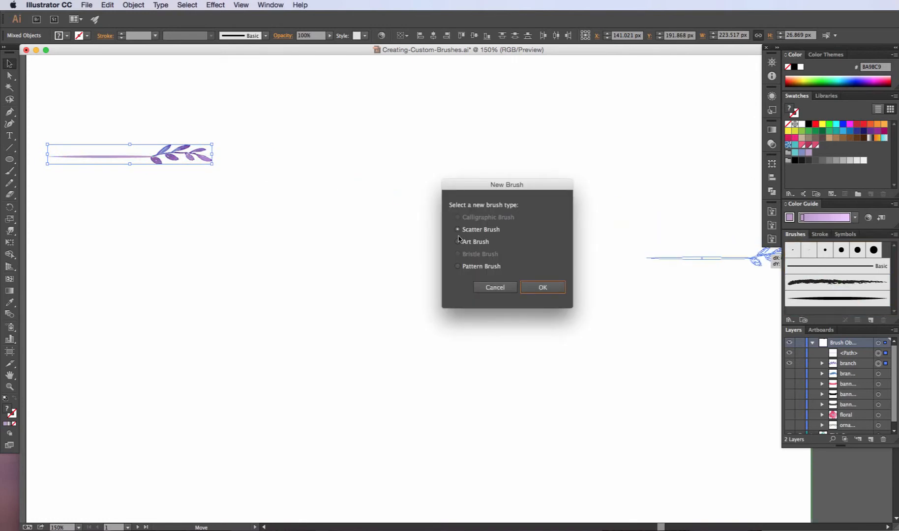
click(477, 242)
click(542, 288)
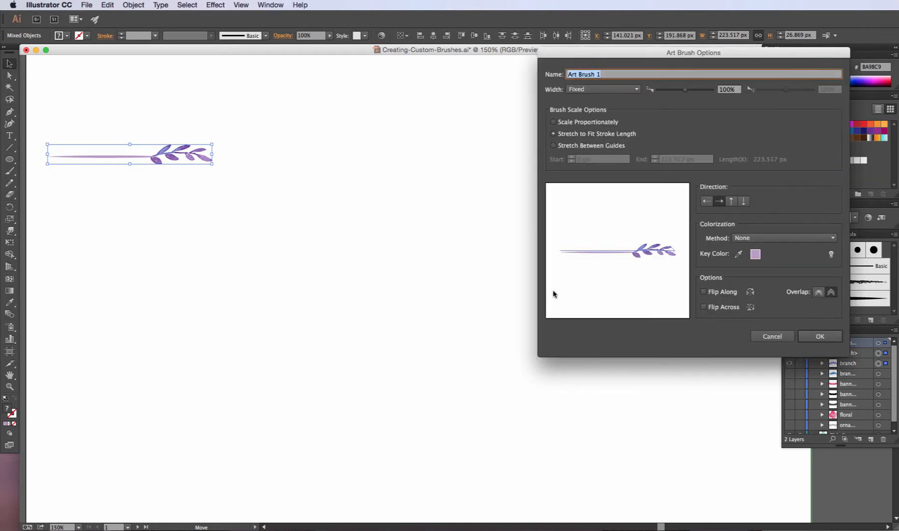
drag(683, 56, 626, 102)
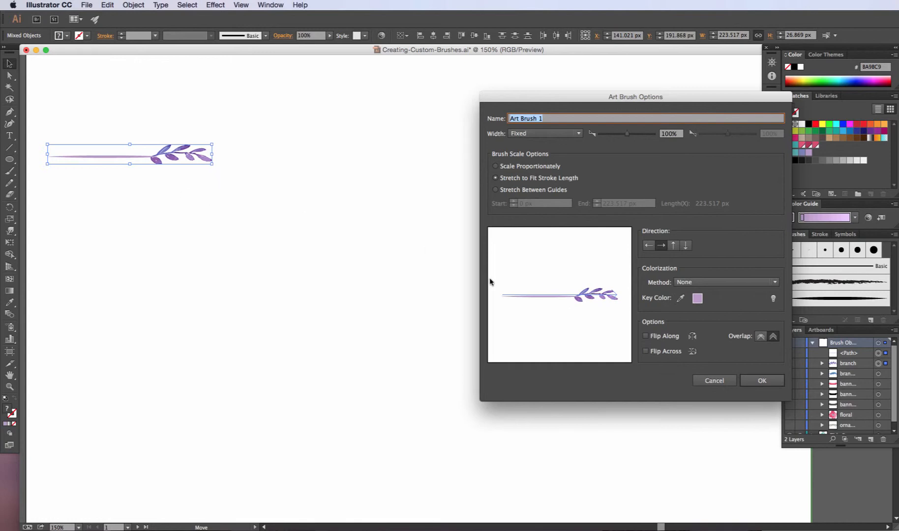
click(714, 287)
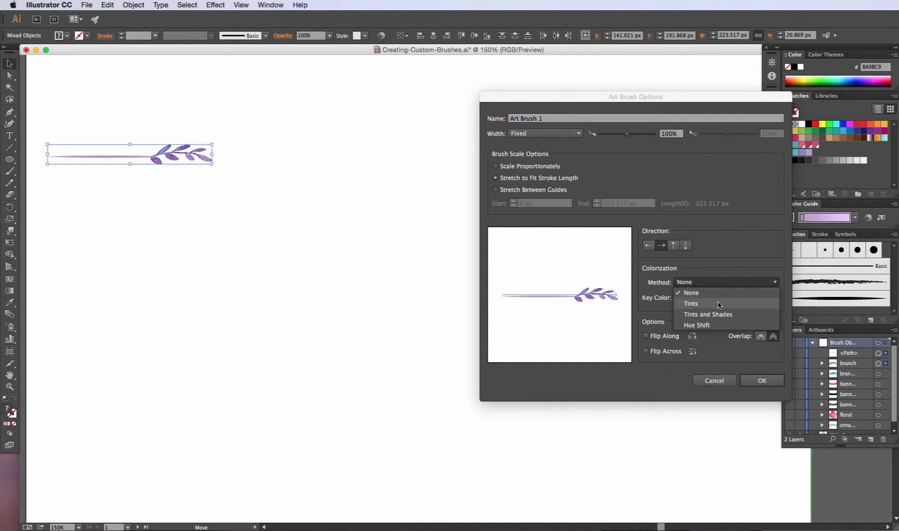
click(718, 304)
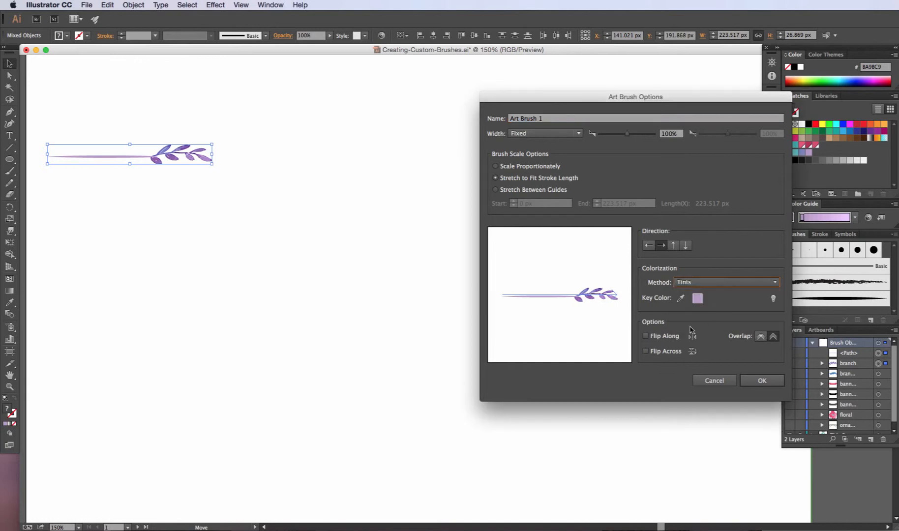
click(765, 381)
click(94, 202)
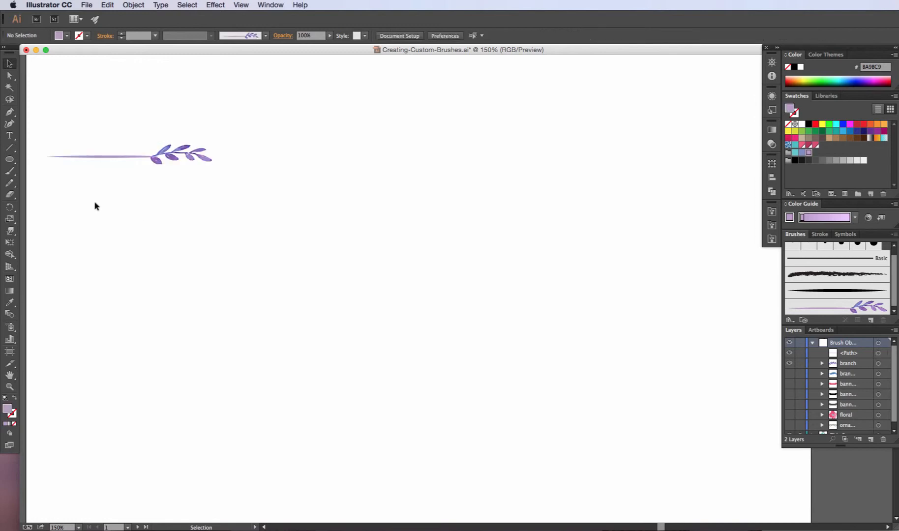
Paint a wavy test stroke about 688 px wide and 152 px high with the branch brush, using no fill and a green stroke
click(13, 172)
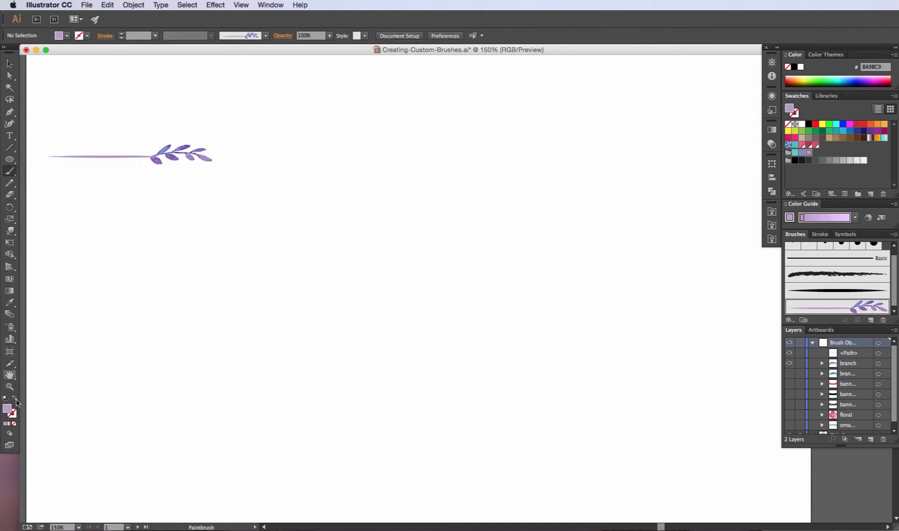
click(13, 423)
click(14, 416)
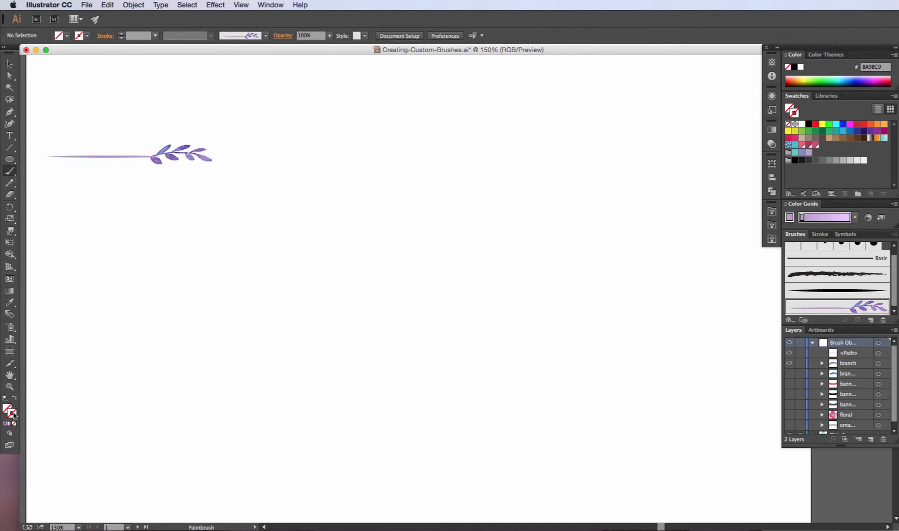
click(829, 131)
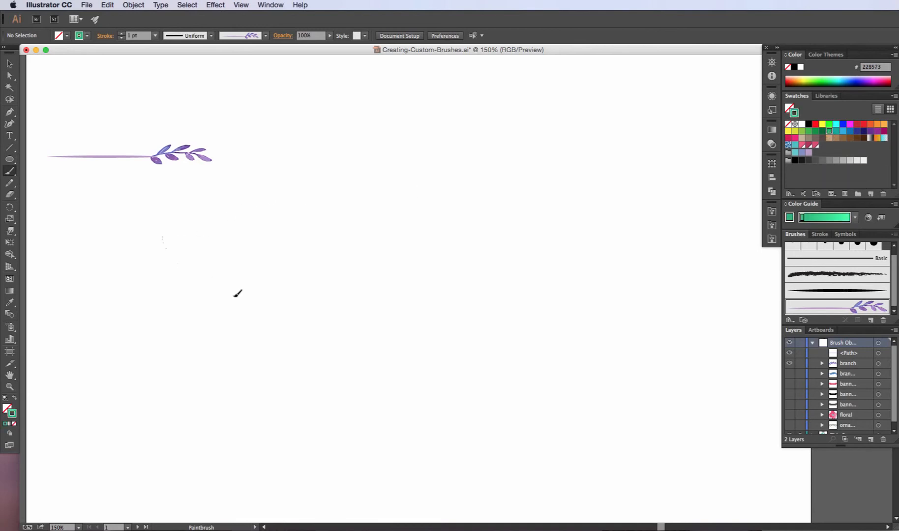
mouse_move(238, 293)
mouse_down()
mouse_move(437, 215)
mouse_move(656, 233)
mouse_move(661, 254)
mouse_up()
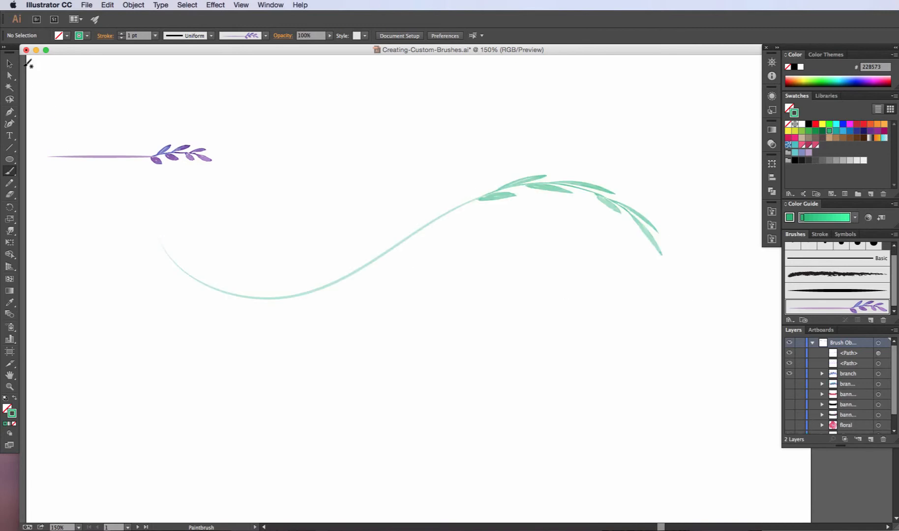
Delete the green branch test stroke
click(9, 63)
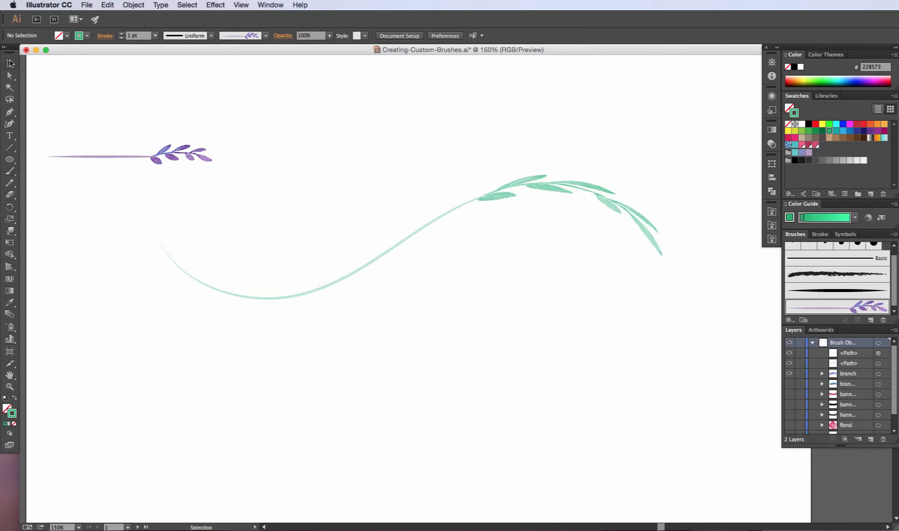
click(505, 198)
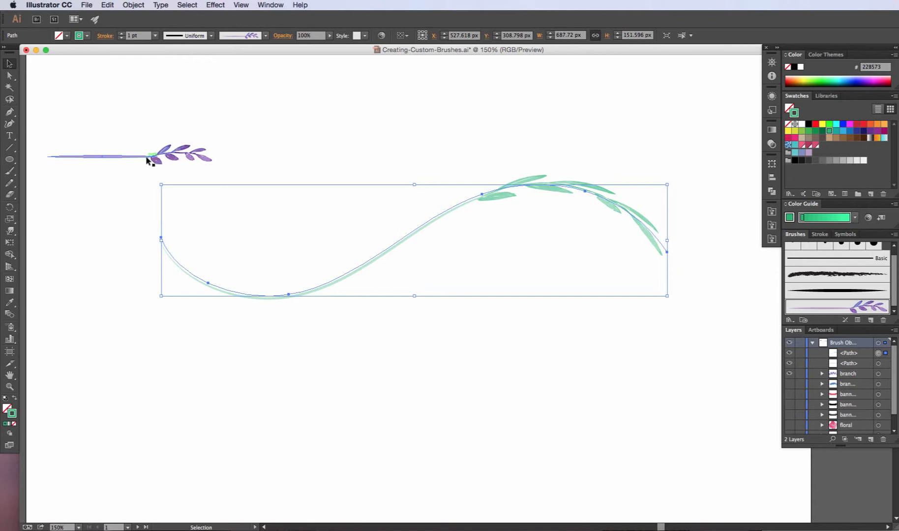
key(Delete)
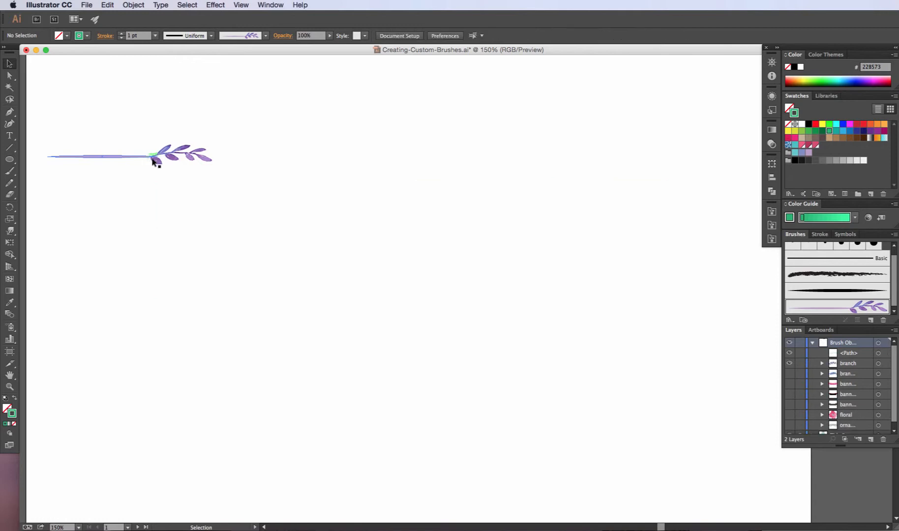
click(154, 162)
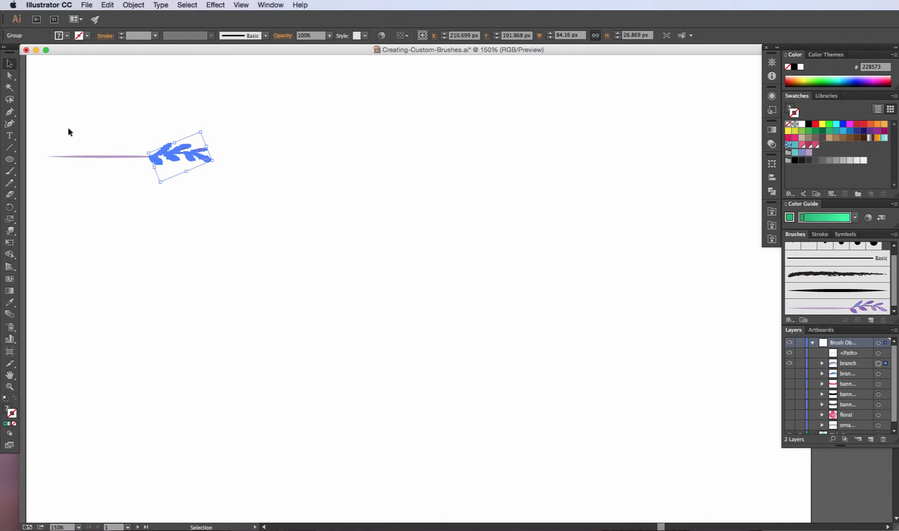
drag(42, 124, 248, 174)
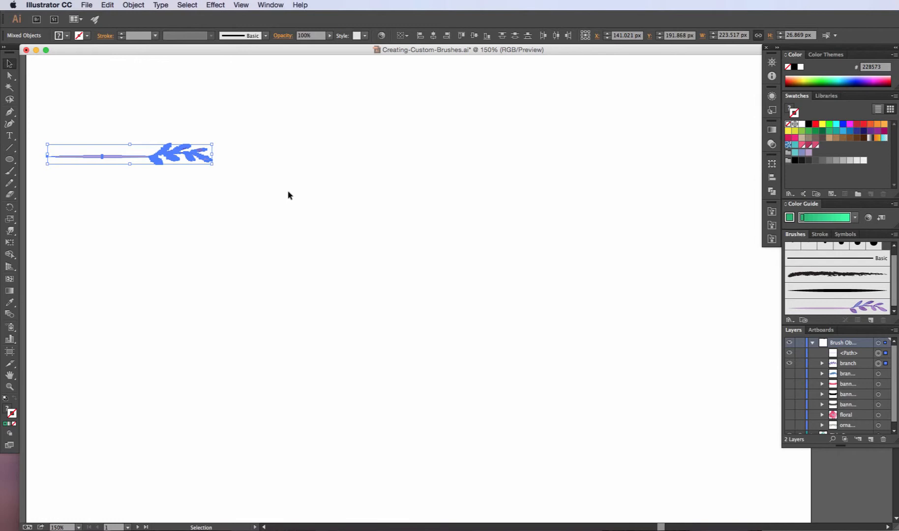
click(288, 195)
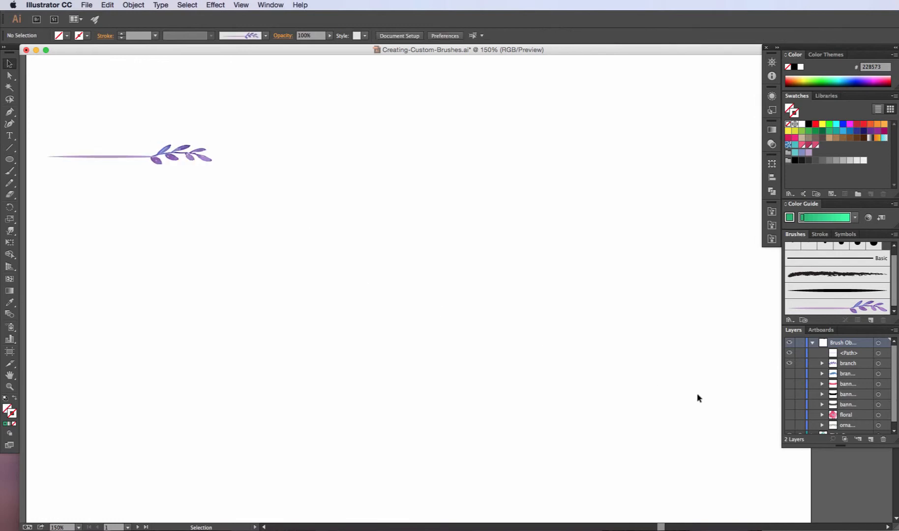
Show the black and grey banner artworks in the Brush Objects layer and start a new art brush from the grey banner
click(789, 394)
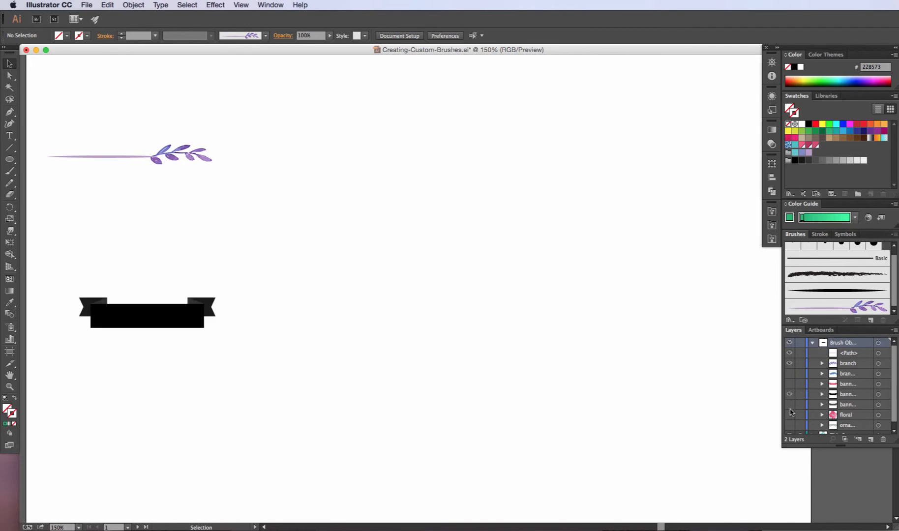
click(790, 405)
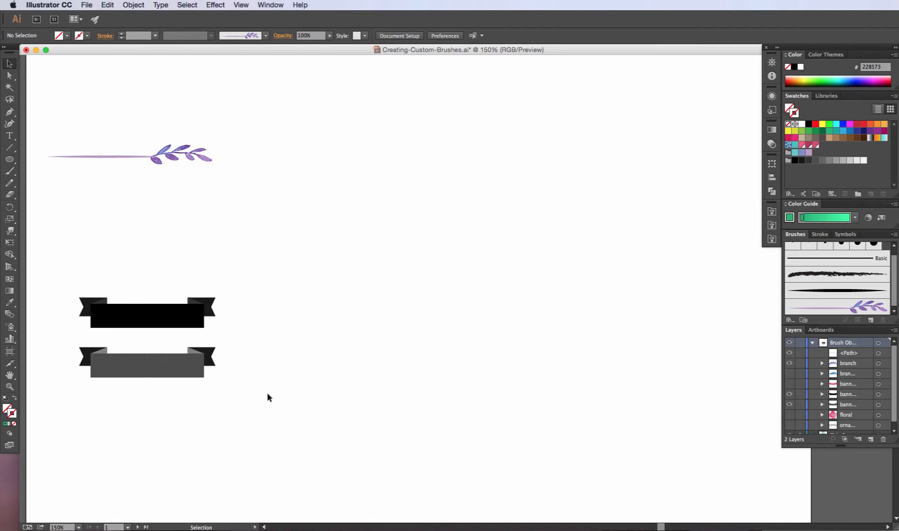
drag(256, 403, 60, 345)
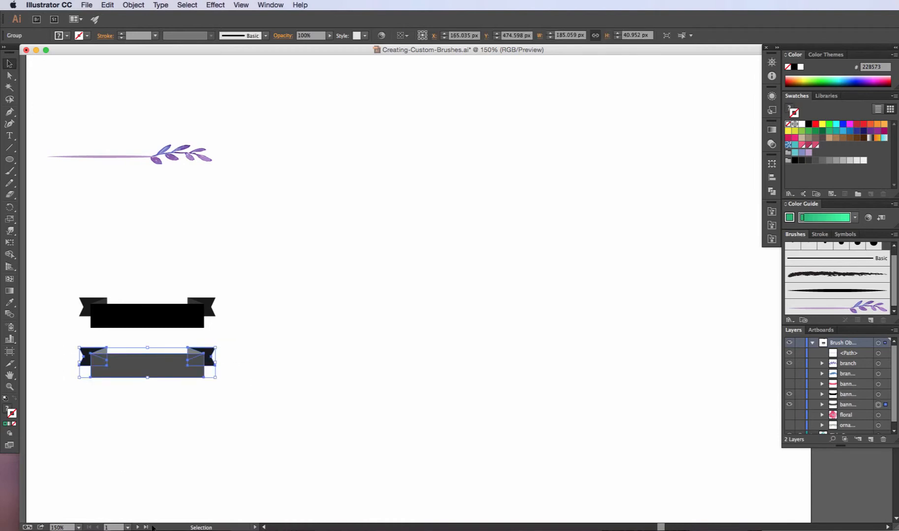
drag(181, 371, 860, 304)
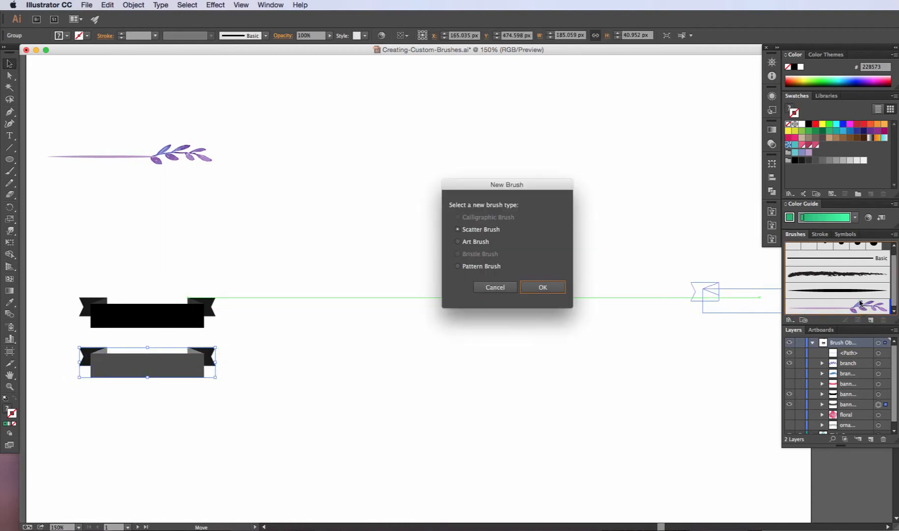
click(489, 244)
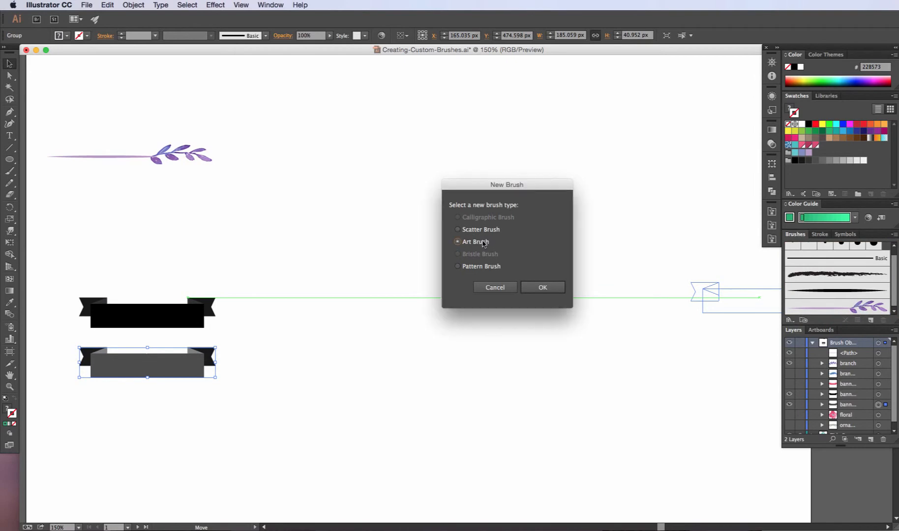
click(543, 287)
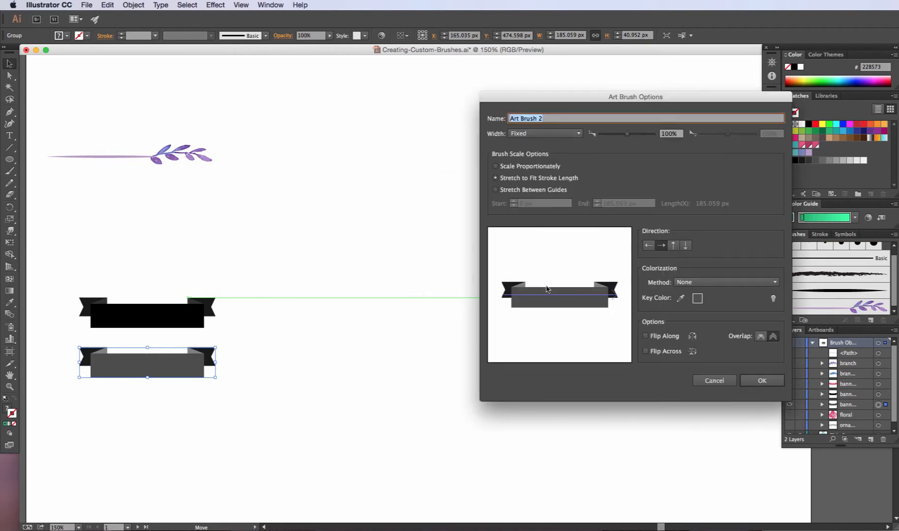
Set the grey banner brush's colorization method to Tints, name it Banner Brush and create it
click(701, 283)
click(704, 304)
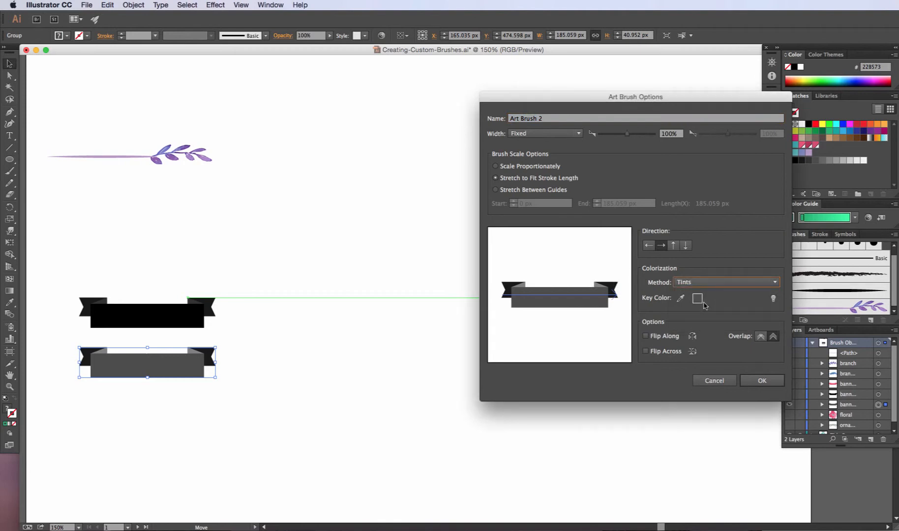
click(551, 118)
text(Banne)
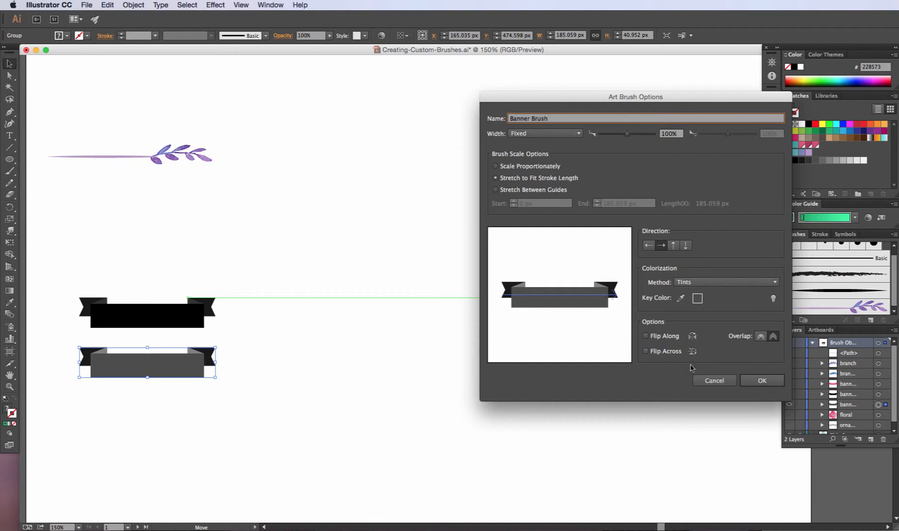
click(762, 380)
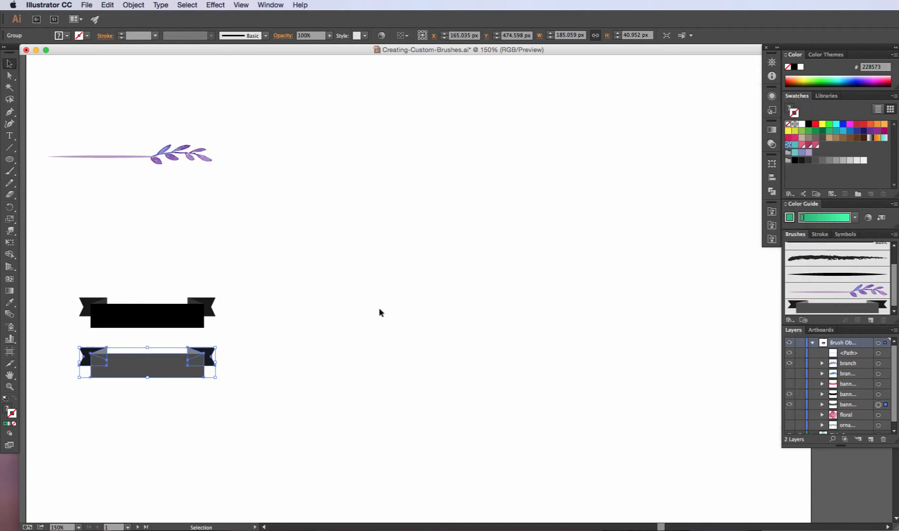
click(116, 219)
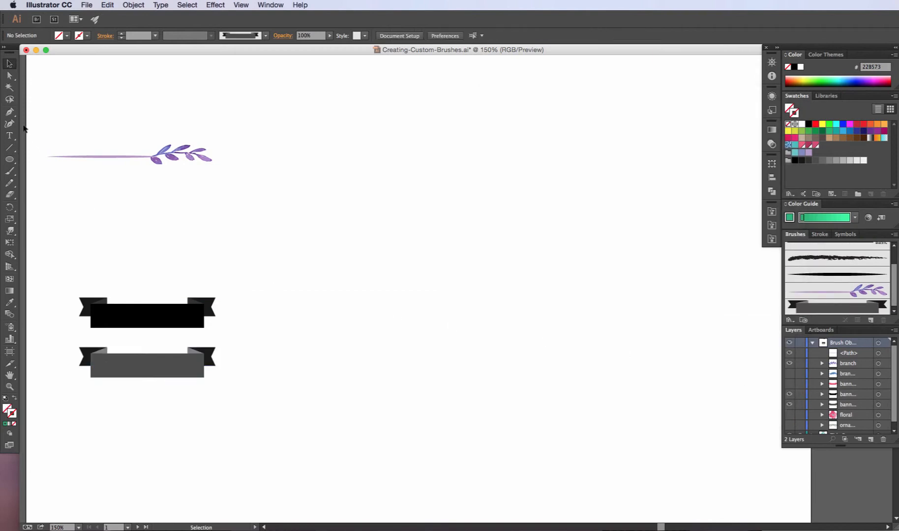
Paint a long S-shaped test stroke above the banners with Banner Brush, using the pink gradient swatch as stroke
click(10, 172)
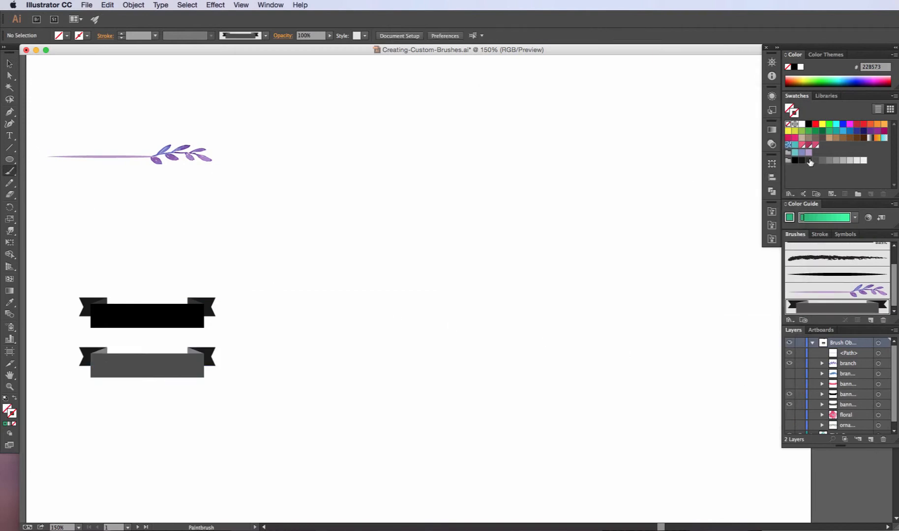
click(815, 145)
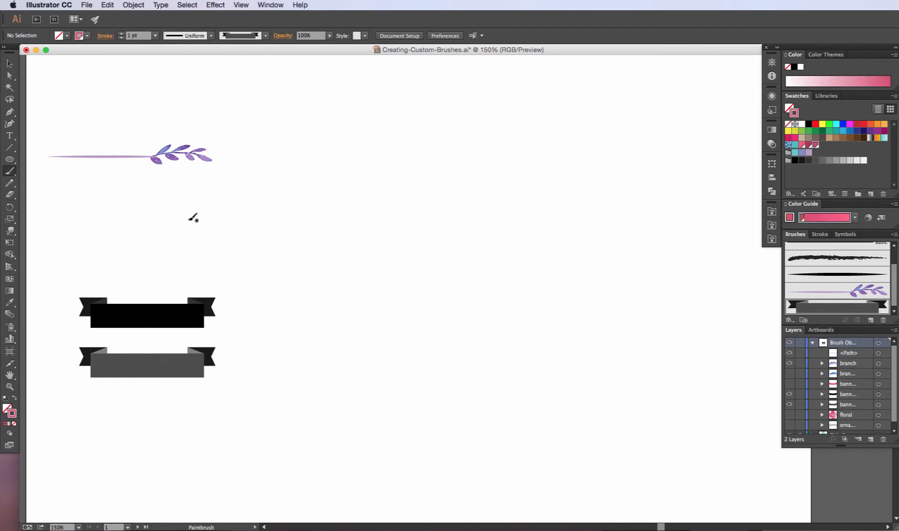
mouse_move(161, 243)
mouse_down()
mouse_move(181, 248)
mouse_move(417, 200)
mouse_move(662, 201)
mouse_up()
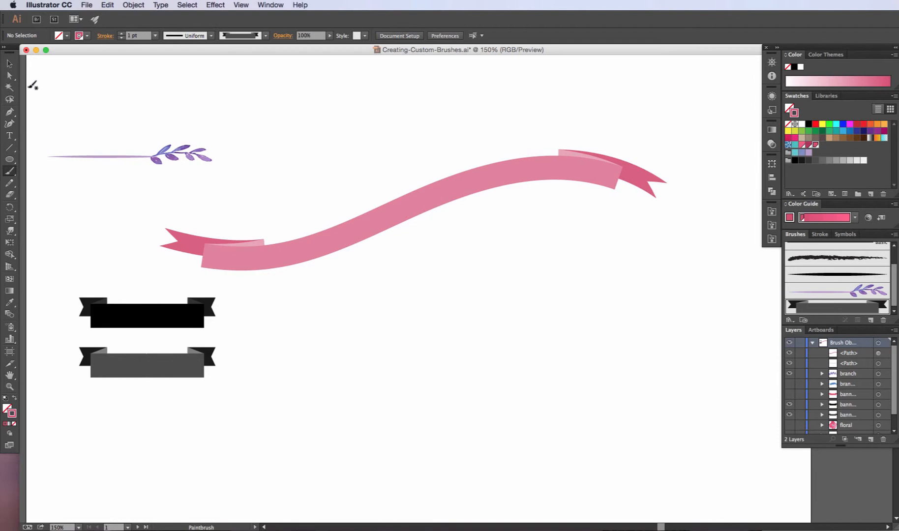
Create a new art brush from the black banner with the colorization method set to Tints
click(9, 65)
click(126, 309)
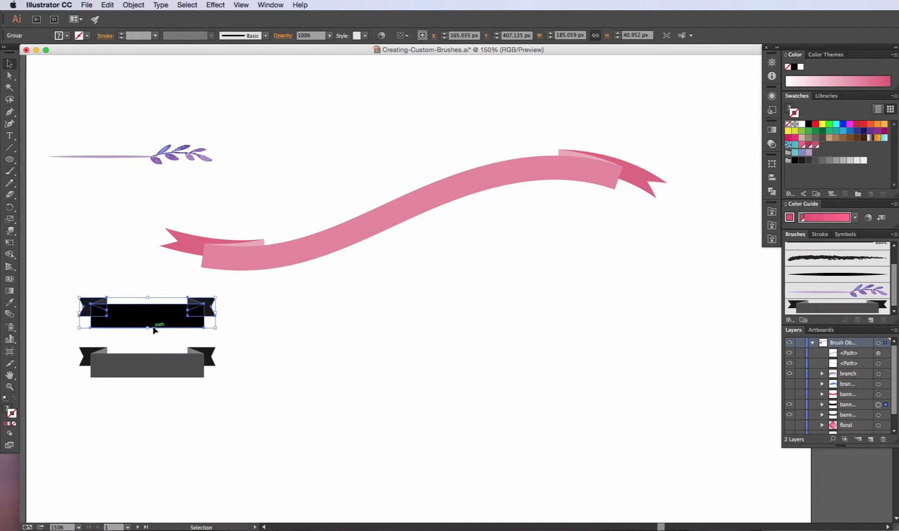
mouse_move(153, 322)
mouse_down()
mouse_move(646, 320)
mouse_move(821, 302)
mouse_up()
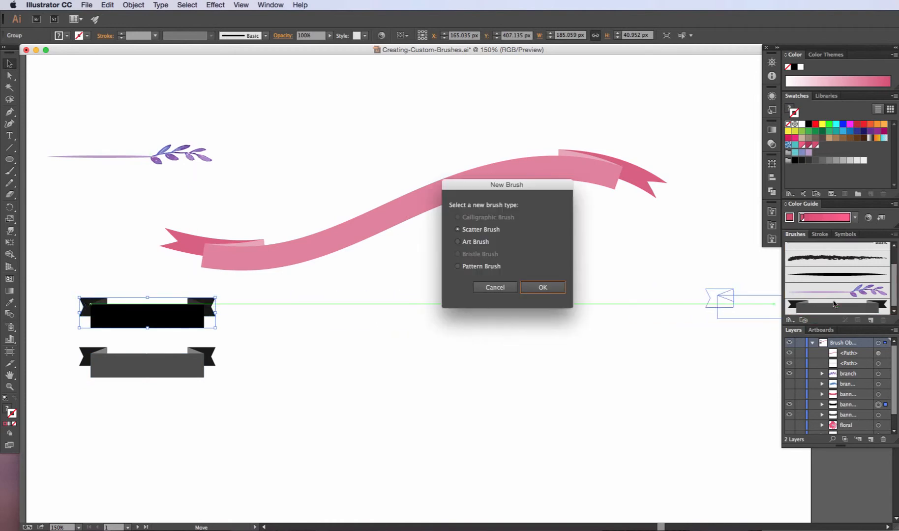
click(458, 242)
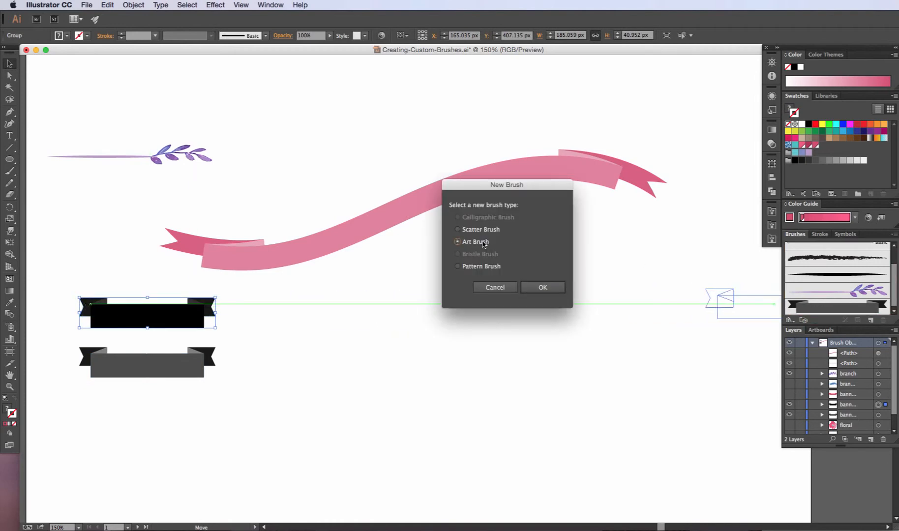
click(542, 288)
click(718, 281)
click(714, 300)
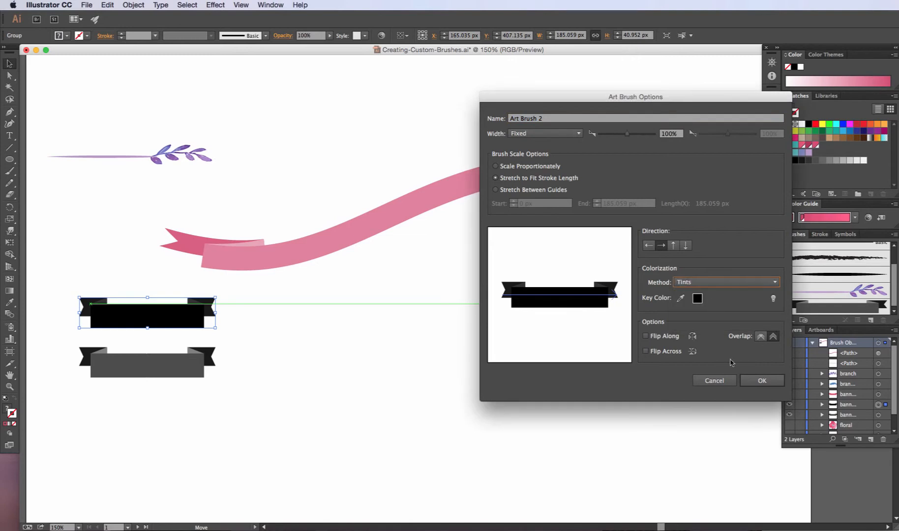
click(762, 380)
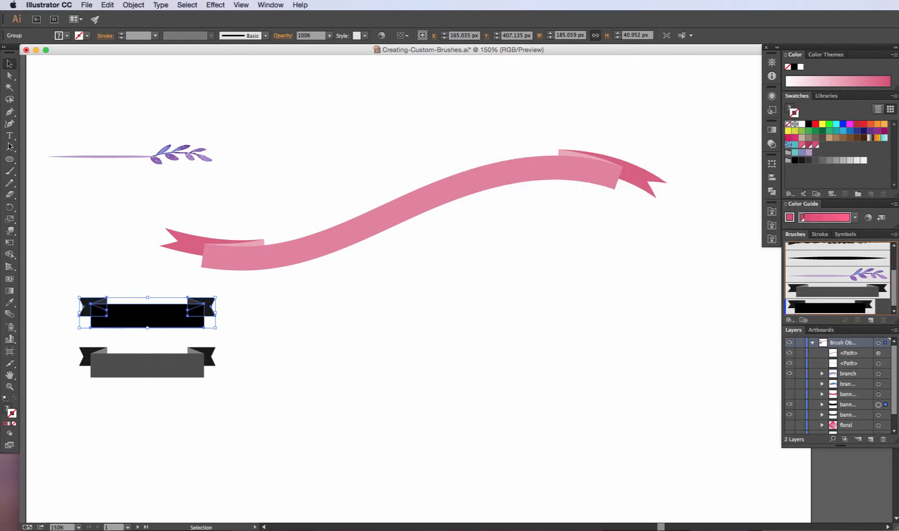
Paint a long S-shaped test stroke beside the banners with the new black banner brush, using the pink gradient swatch as stroke
click(9, 171)
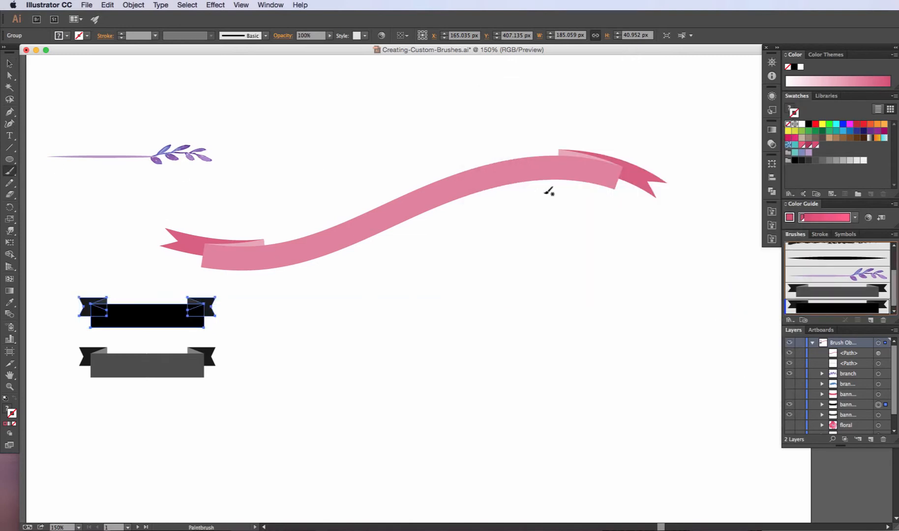
click(815, 145)
mouse_move(243, 323)
mouse_down()
mouse_move(406, 354)
mouse_move(706, 286)
mouse_move(738, 315)
mouse_up()
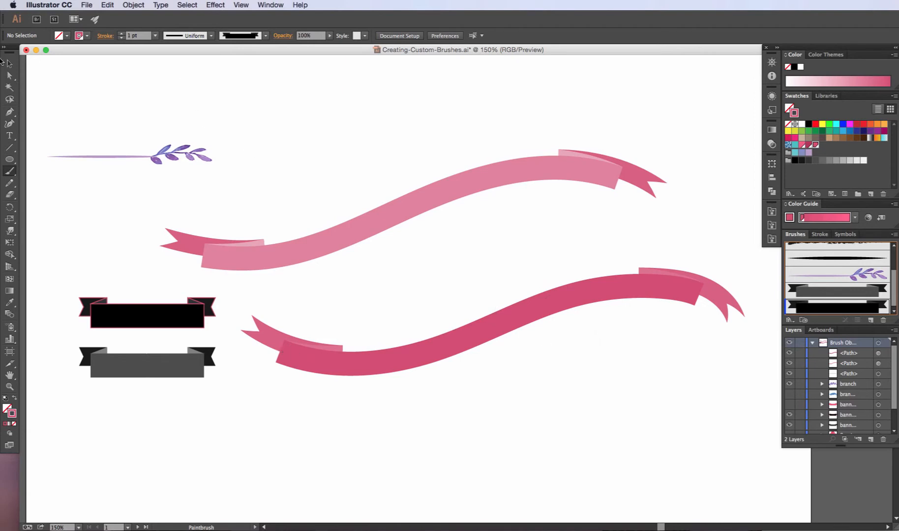
Move the grey banner above the upper test stroke and the black banner above the lower one to compare them
key(v)
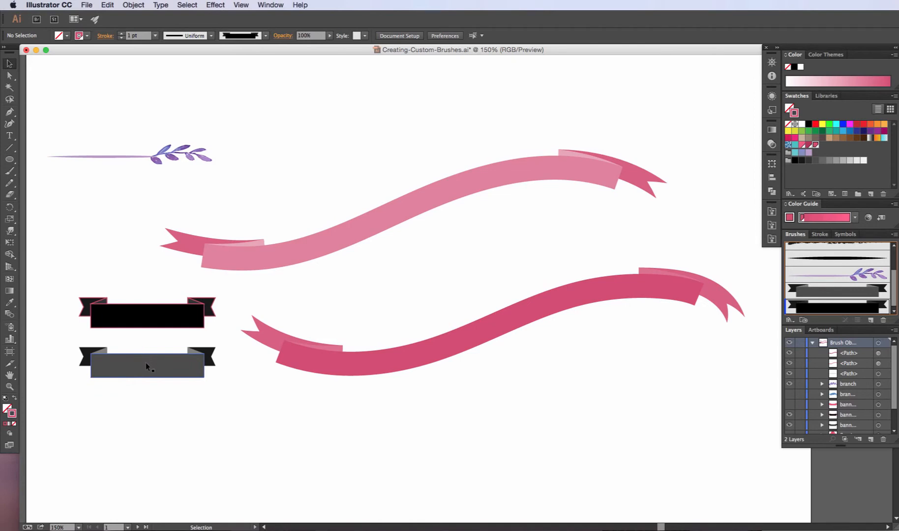
drag(146, 363, 426, 143)
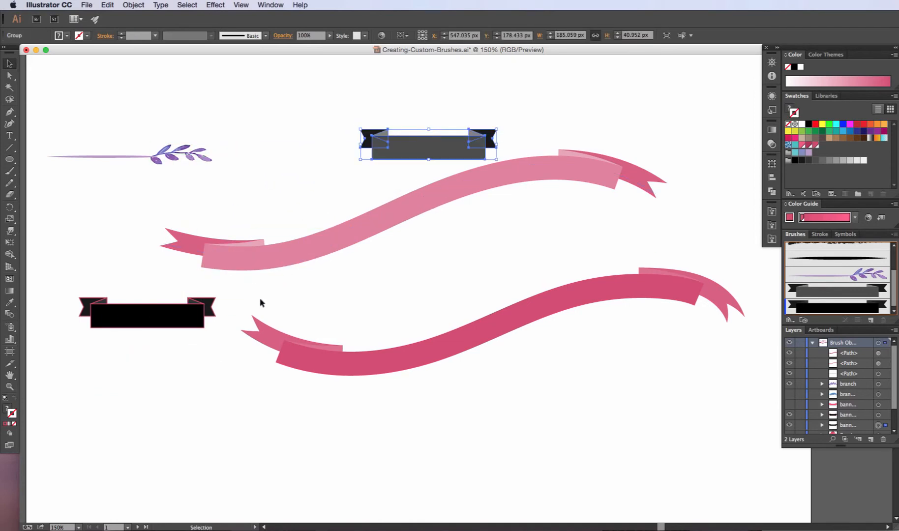
drag(154, 318, 479, 289)
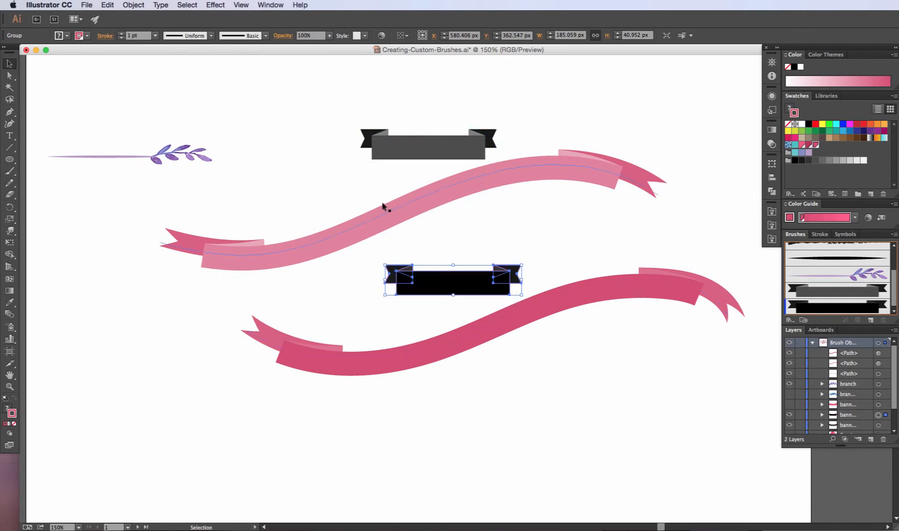
click(492, 414)
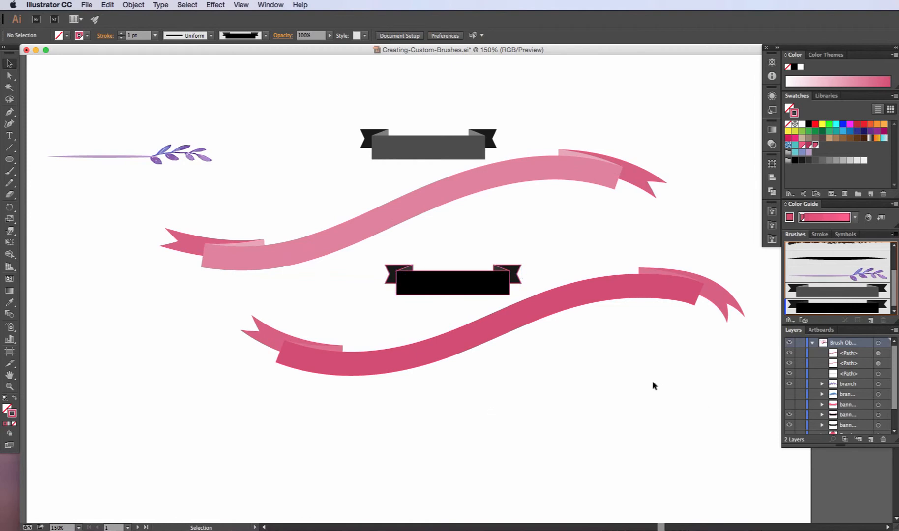
Delete both banner artworks together with the two pink banner test strokes
scroll(838, 403, down, 3)
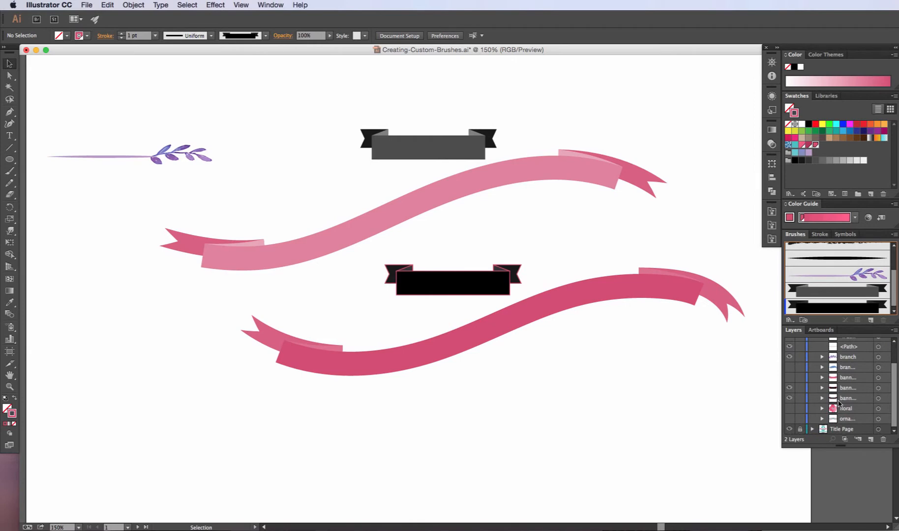
drag(591, 384, 392, 110)
key(Delete)
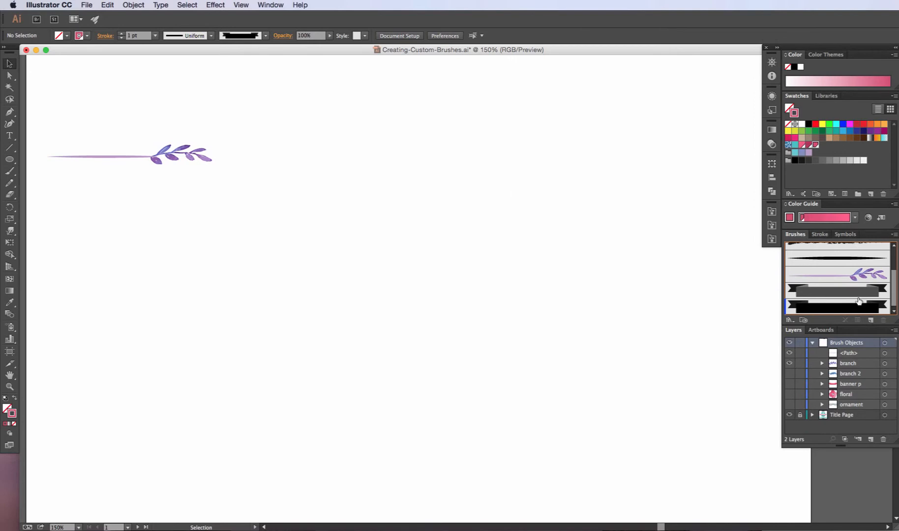
Show the floral artwork in the Brush Objects layer and move the flower just below the purple branch
click(788, 394)
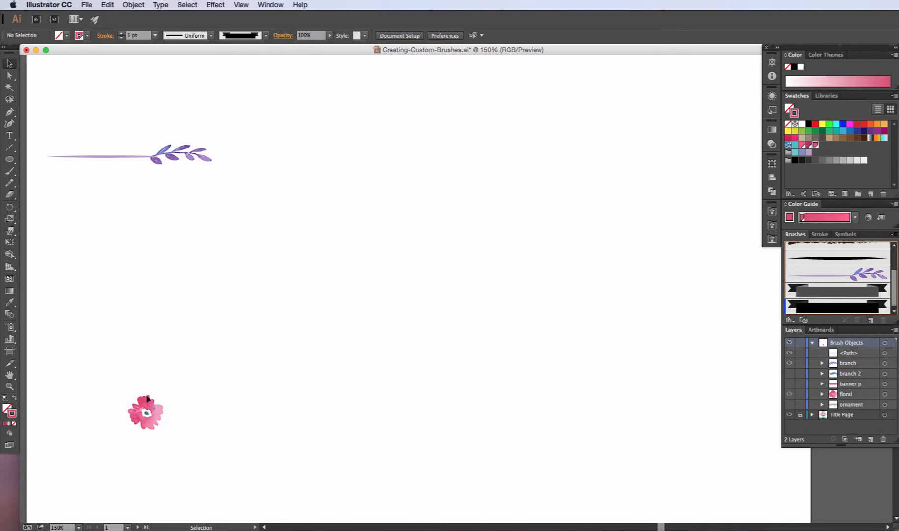
drag(158, 419, 101, 210)
click(162, 281)
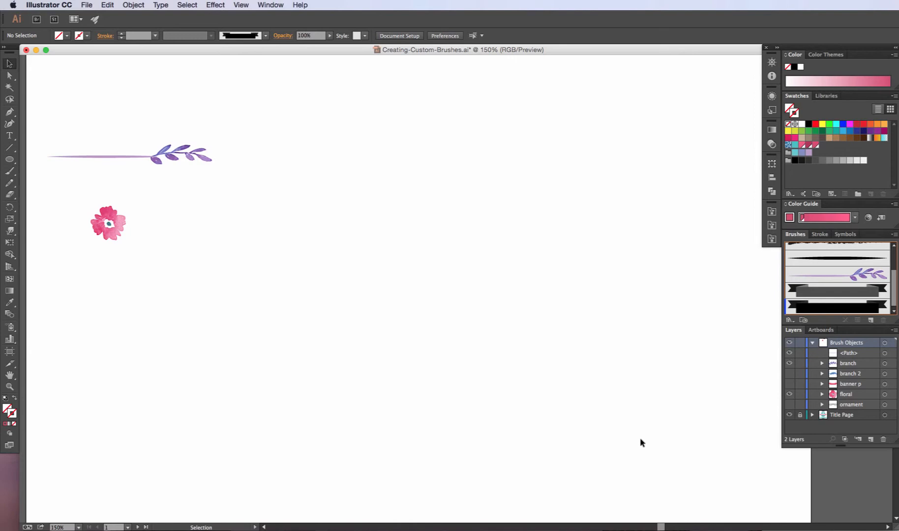
Paint a long wavy pink stroke across the empty artboard with the tapered ellipse brush
scroll(838, 275, up, 5)
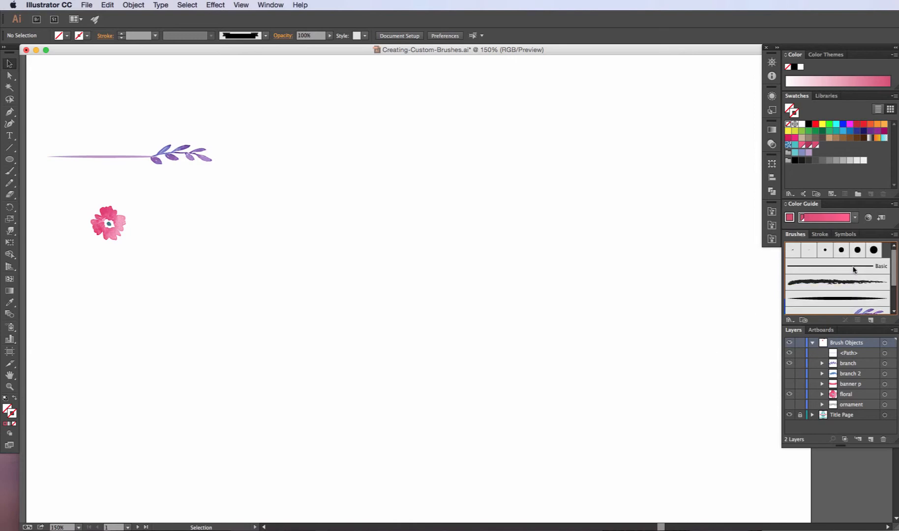
click(830, 298)
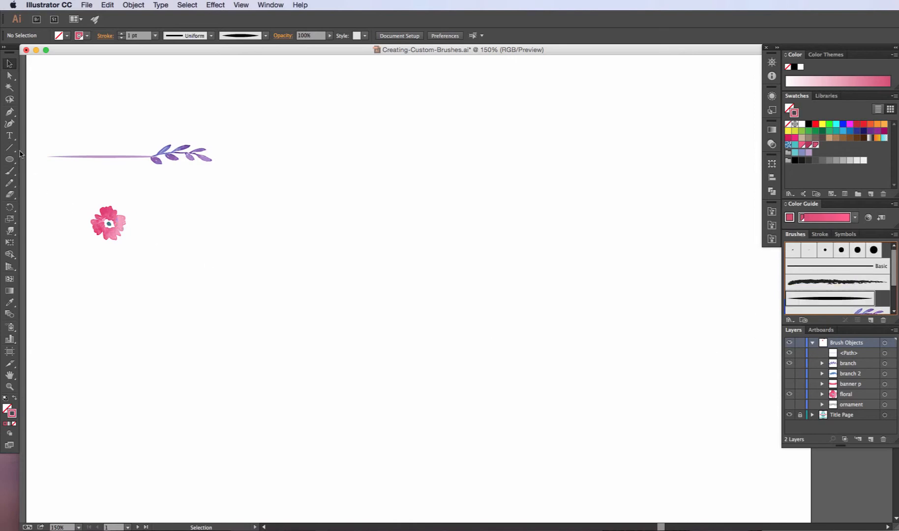
click(10, 171)
mouse_move(276, 224)
mouse_down()
mouse_move(311, 170)
mouse_move(441, 151)
mouse_move(389, 259)
mouse_move(417, 365)
mouse_move(541, 301)
mouse_move(608, 353)
mouse_move(659, 424)
mouse_move(708, 423)
mouse_up()
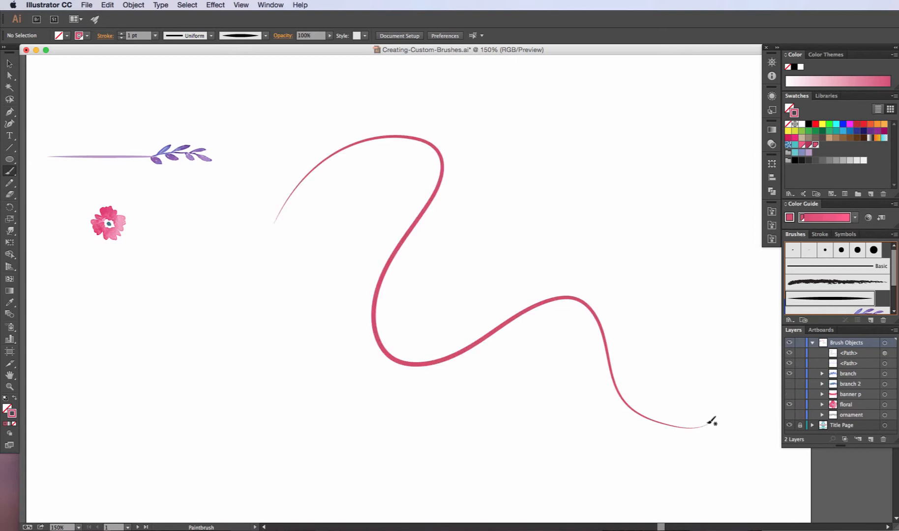
Start a new scatter brush from the pink flower and name it Watercolor Flower
click(10, 63)
click(110, 222)
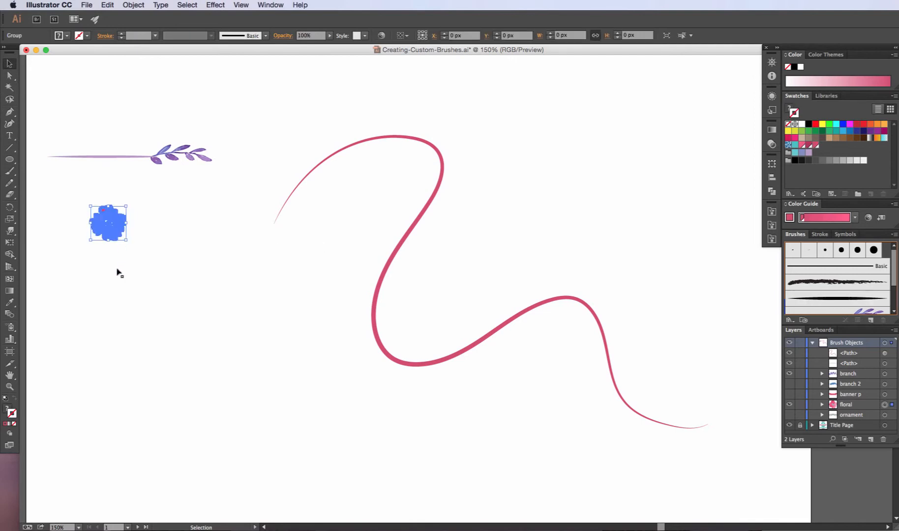
mouse_move(109, 224)
mouse_down()
mouse_move(708, 232)
mouse_move(839, 271)
mouse_move(883, 253)
mouse_up()
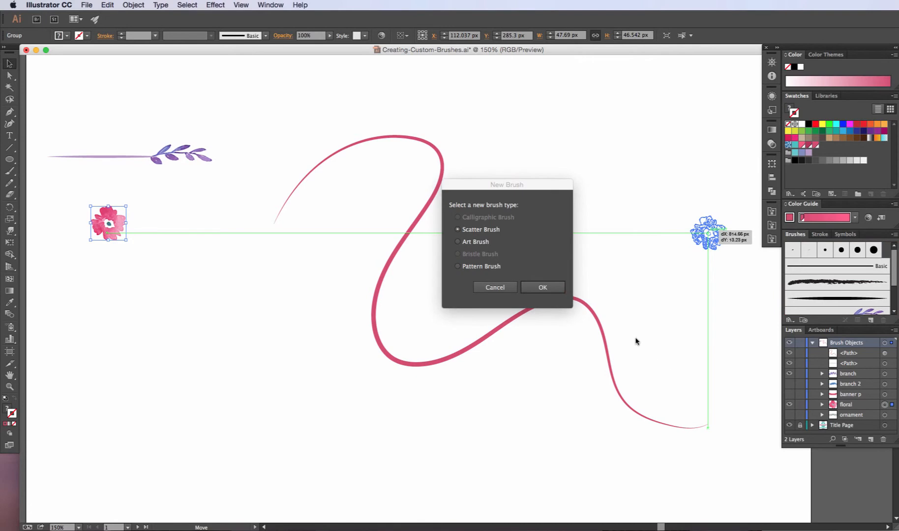
click(544, 288)
drag(618, 136, 429, 160)
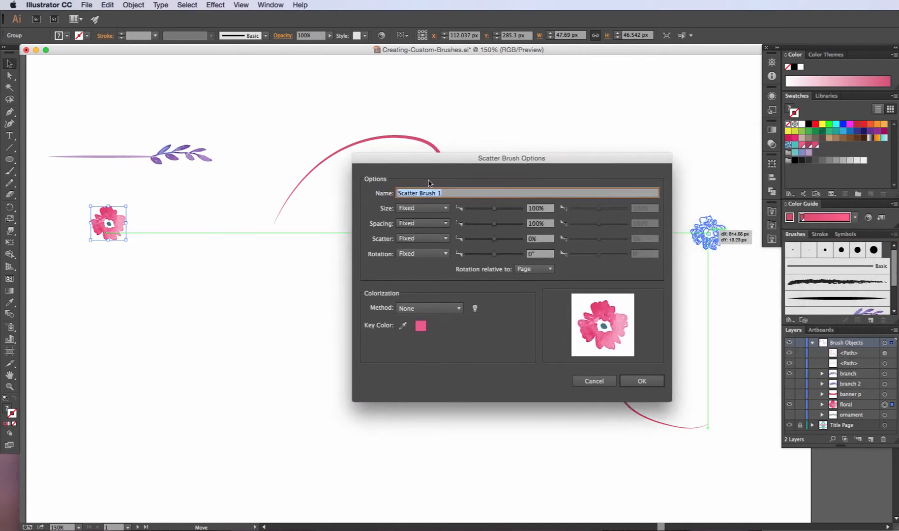
text(Watercolor Flower)
Set the scatter brush's size and spacing to Random, each ranging from 10% to 100%
click(422, 208)
click(416, 230)
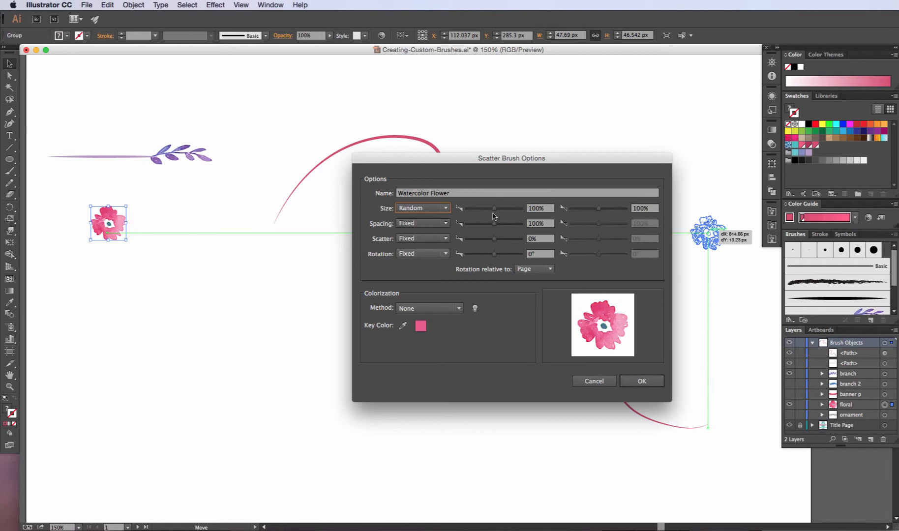
drag(493, 208, 467, 210)
click(435, 225)
click(417, 244)
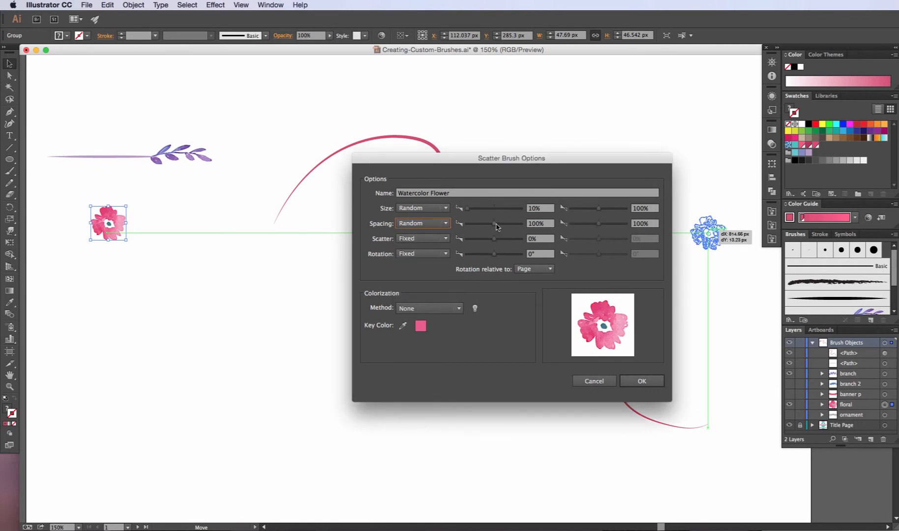
drag(493, 224, 465, 227)
Set the brush's scatter to Random, ranging from -589% to 433%
click(418, 241)
click(419, 260)
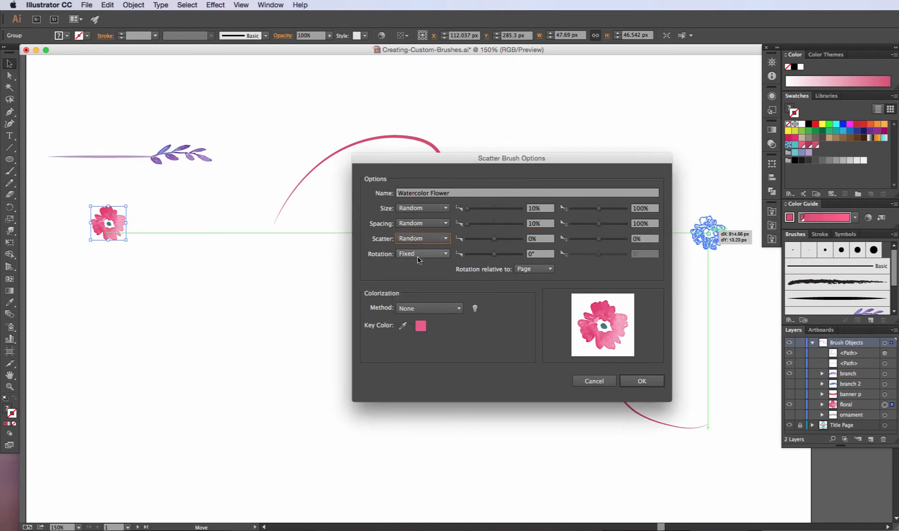
mouse_move(496, 241)
mouse_down()
mouse_move(462, 241)
mouse_move(479, 241)
mouse_up()
drag(600, 241, 611, 241)
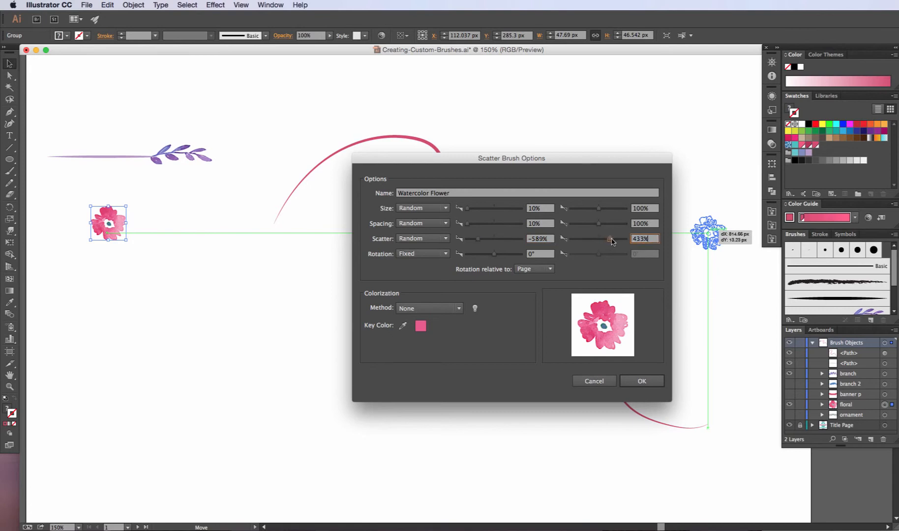
Set the brush's rotation to Random from -180° to 89° and create the brush
click(413, 255)
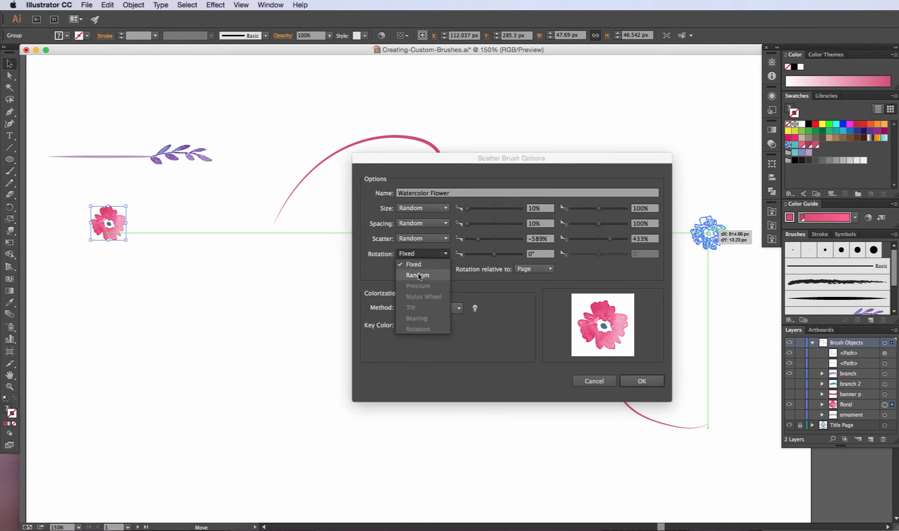
click(418, 275)
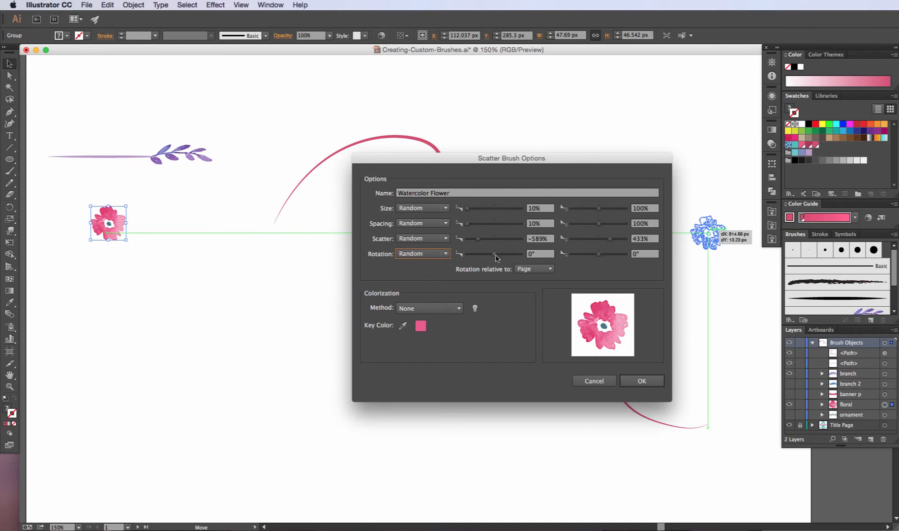
drag(494, 254, 463, 258)
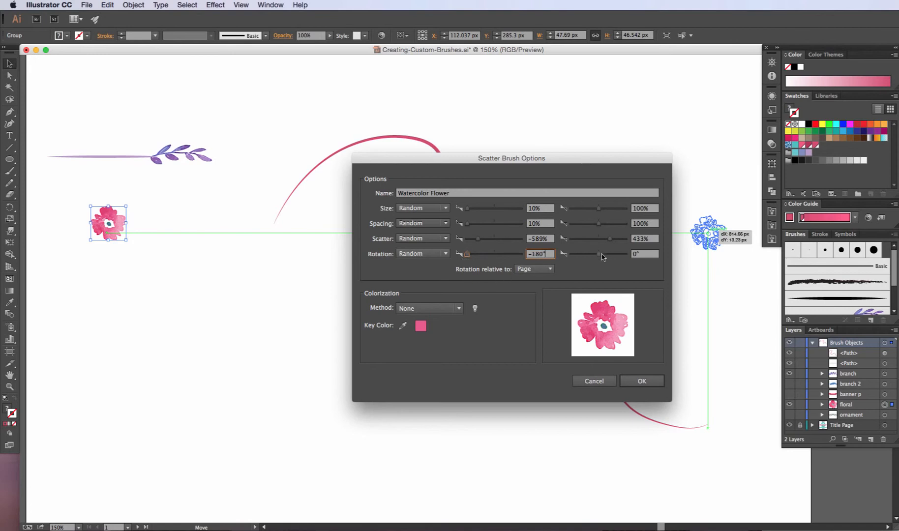
mouse_move(602, 257)
mouse_down()
mouse_move(625, 255)
mouse_move(612, 255)
mouse_up()
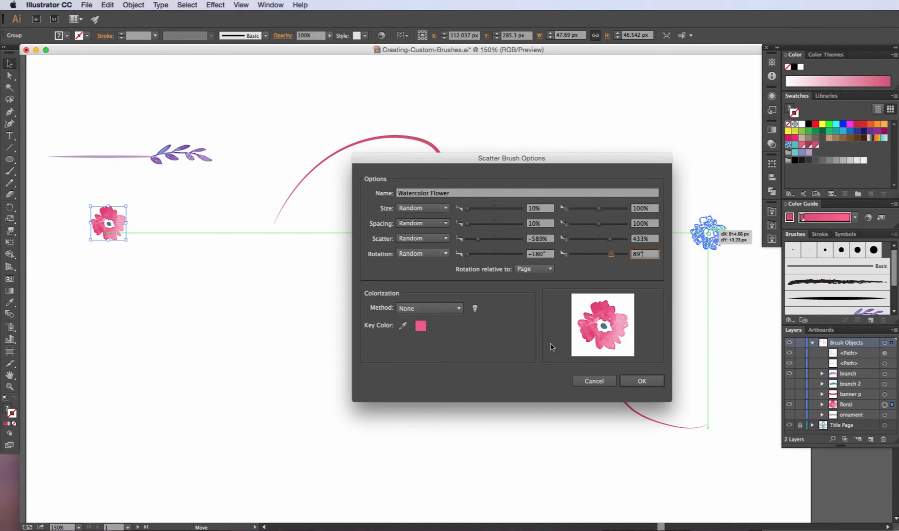
click(642, 381)
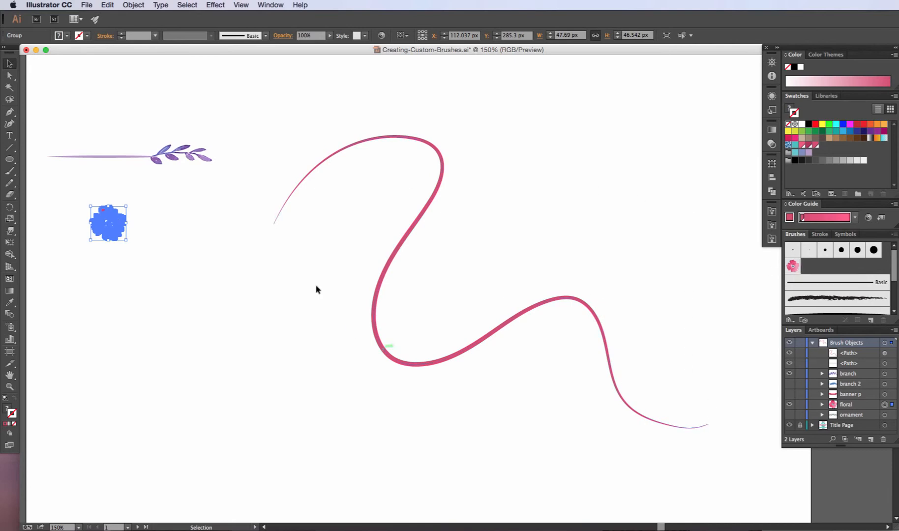
Apply the Watercolor Flower brush to the wavy stroke to test its scattering, and delete the stroke
click(191, 270)
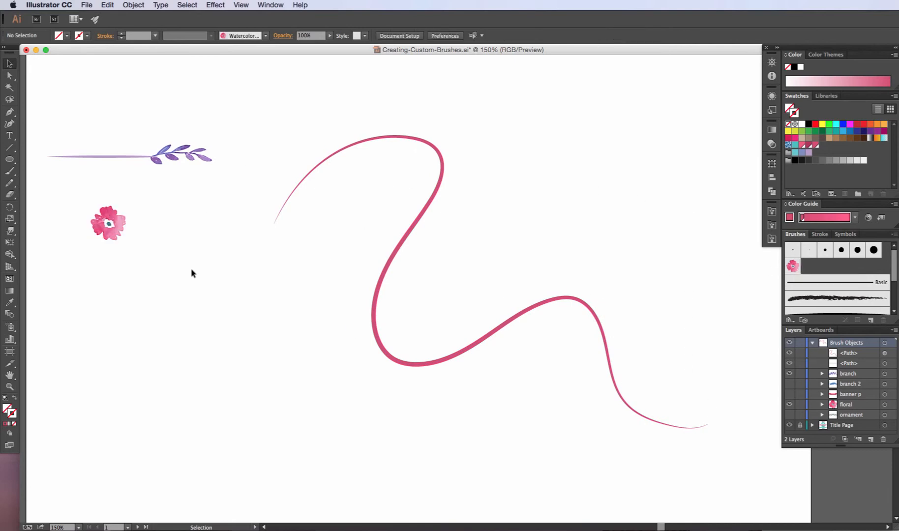
click(406, 242)
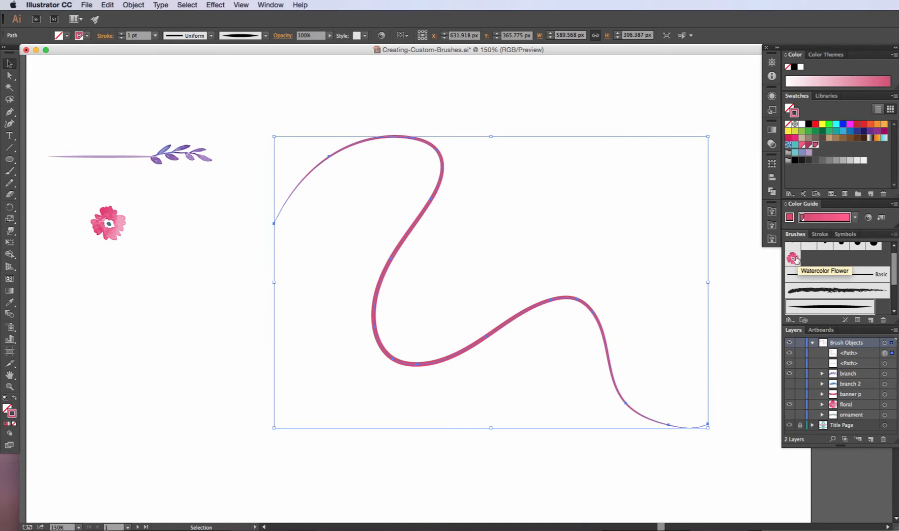
click(797, 260)
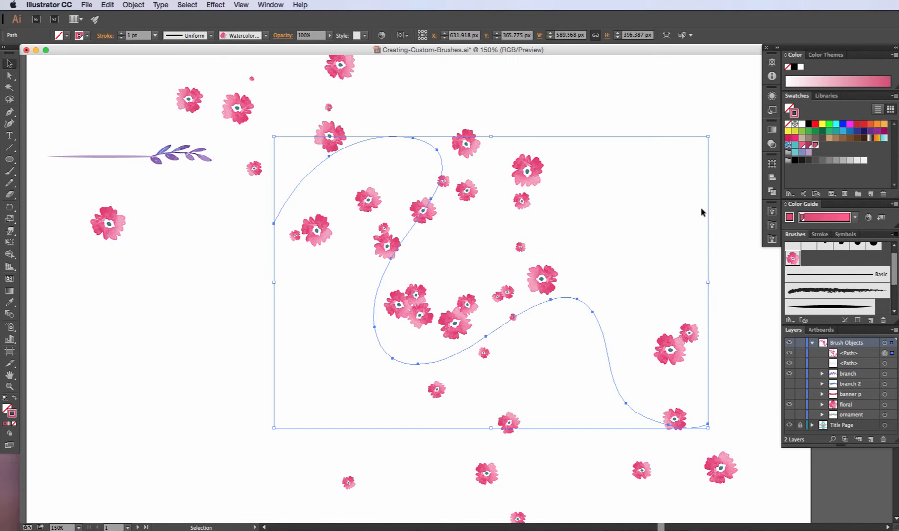
click(822, 307)
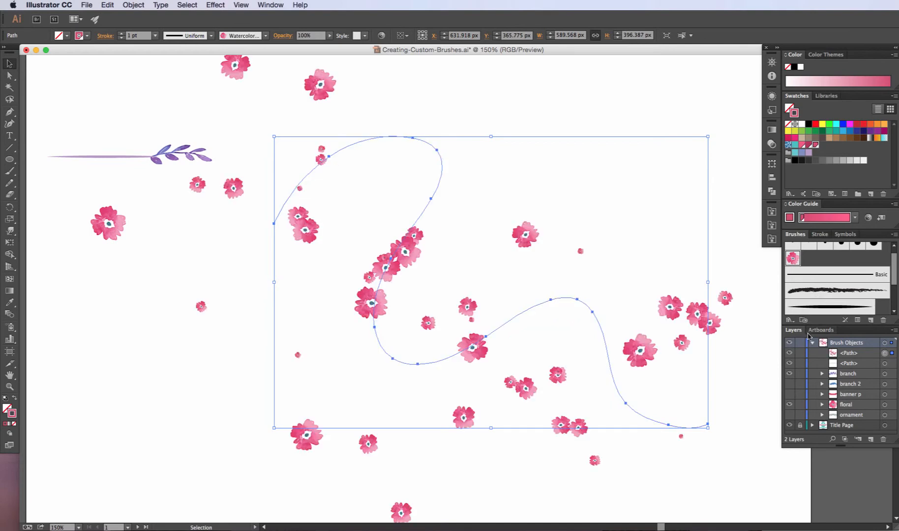
key(Delete)
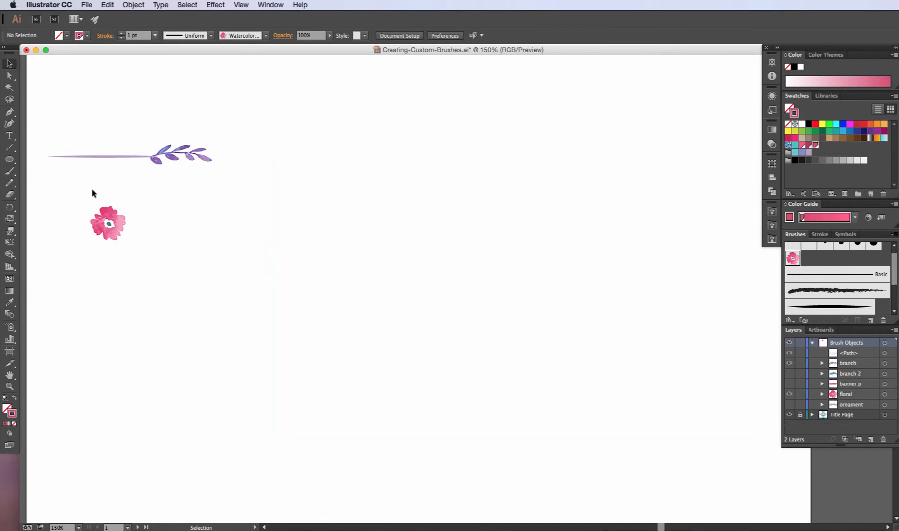
Paint two freehand test strokes with the Watercolor Flower brush on the empty canvas, and delete both
click(9, 171)
mouse_move(223, 296)
mouse_down()
mouse_move(284, 239)
mouse_move(352, 223)
mouse_move(462, 224)
mouse_move(549, 208)
mouse_move(566, 189)
mouse_up()
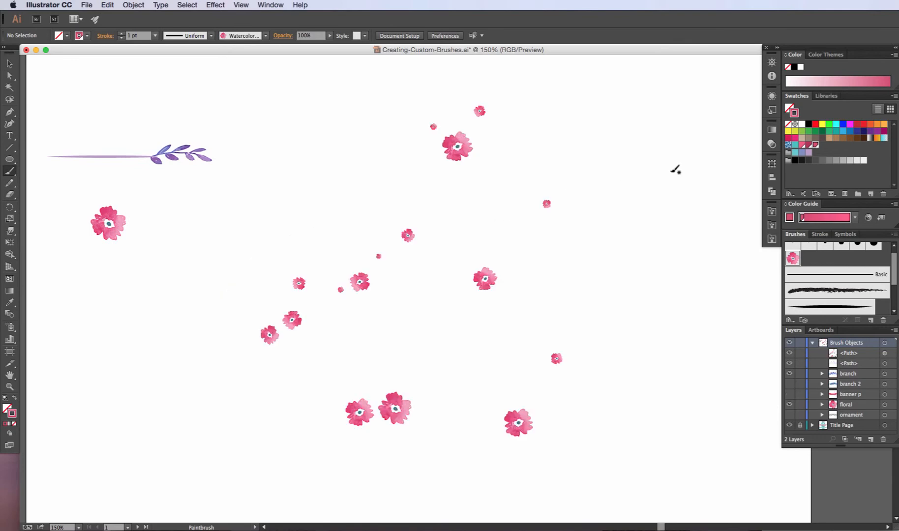
mouse_move(665, 291)
mouse_down()
mouse_move(623, 143)
mouse_move(457, 80)
mouse_move(340, 159)
mouse_up()
click(10, 63)
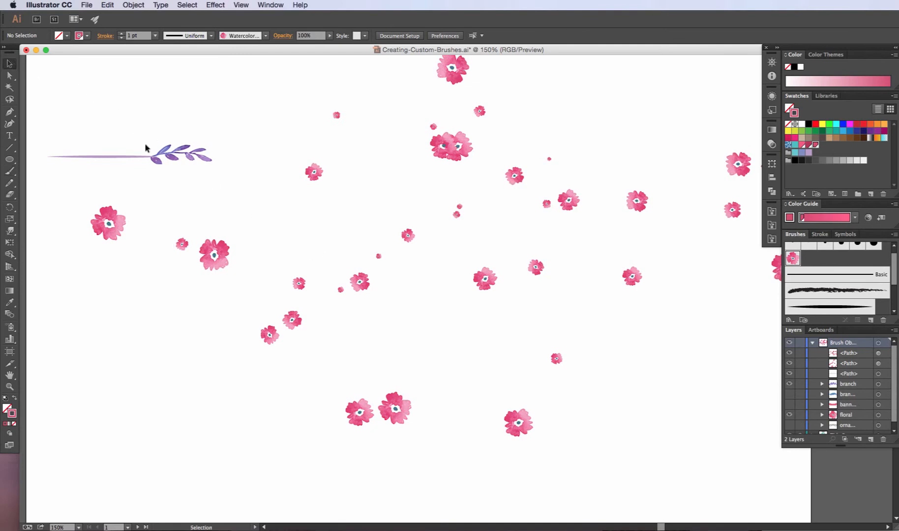
drag(689, 420, 307, 112)
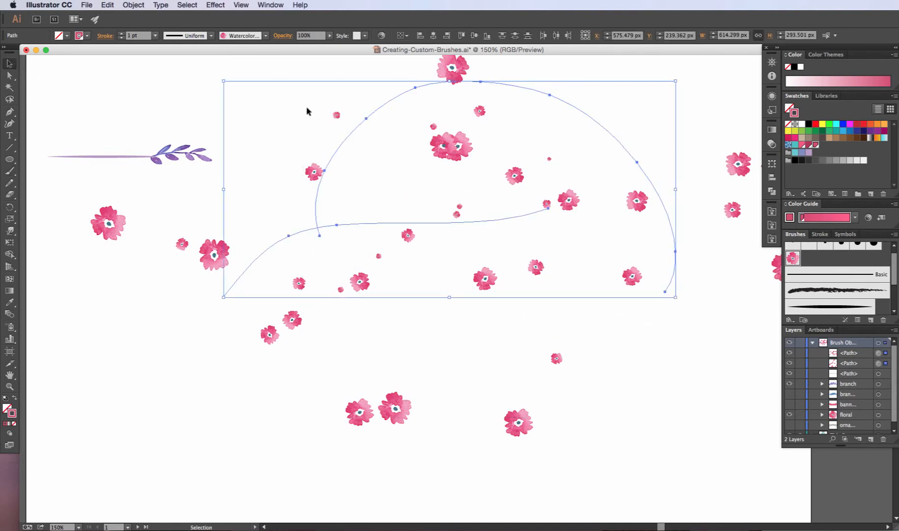
key(Delete)
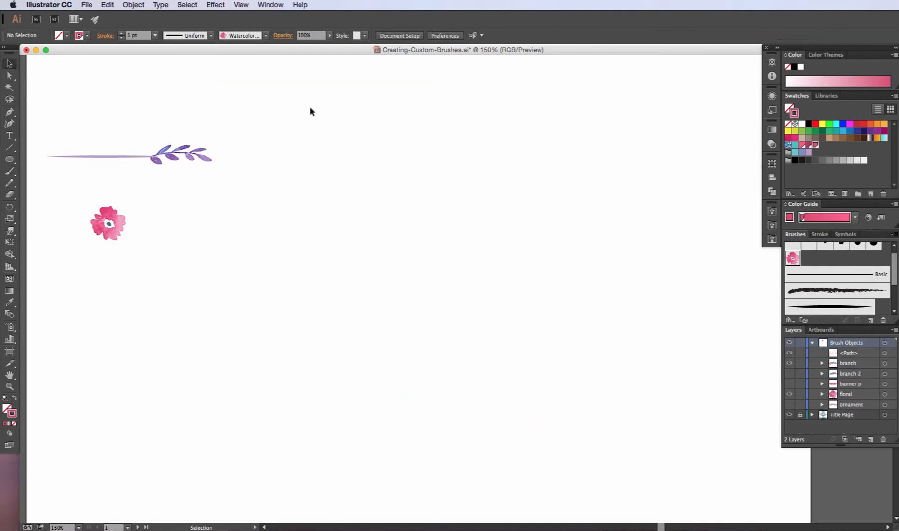
Show the ornament artwork, scale it down slightly and place it below the flower
click(789, 405)
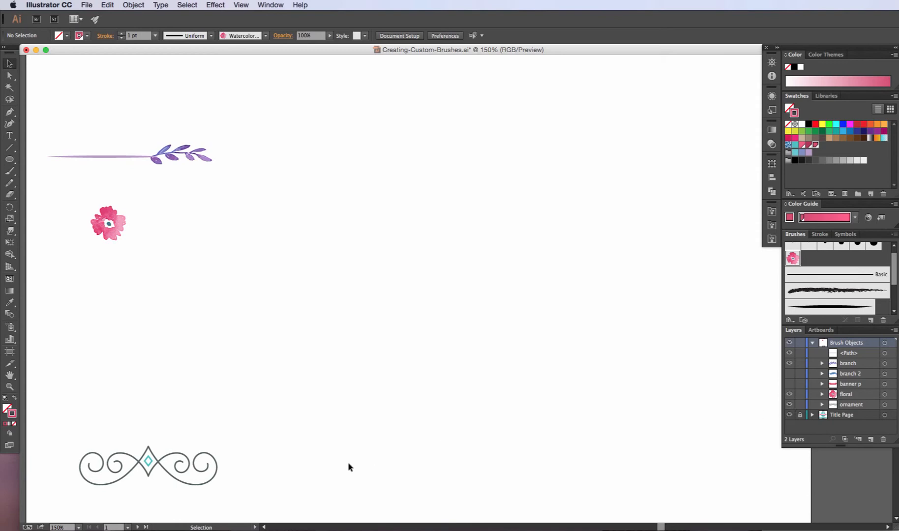
drag(211, 483, 212, 327)
click(228, 334)
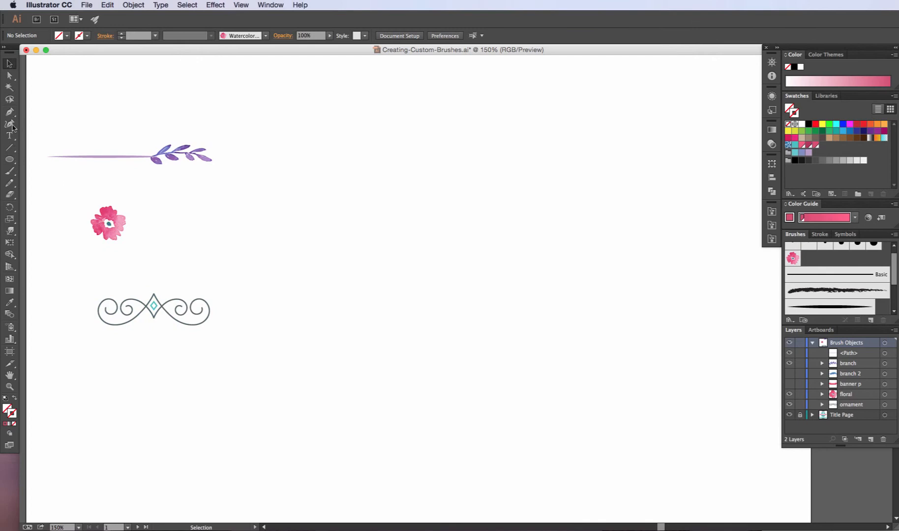
Paint a wavy stroke about 527 px wide and 224 px high, and apply the Tappered Hair Brush to it
click(9, 171)
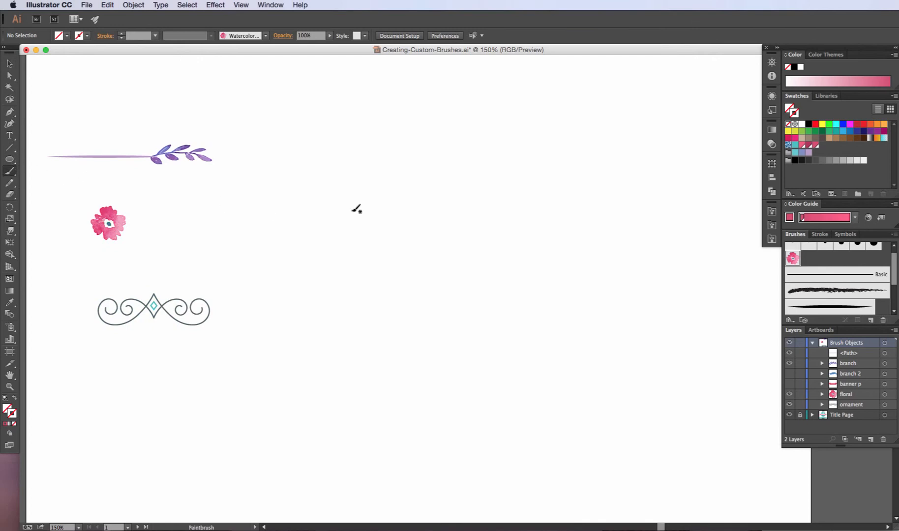
mouse_move(322, 222)
mouse_down()
mouse_move(291, 241)
mouse_move(629, 228)
mouse_move(639, 391)
mouse_move(580, 389)
mouse_up()
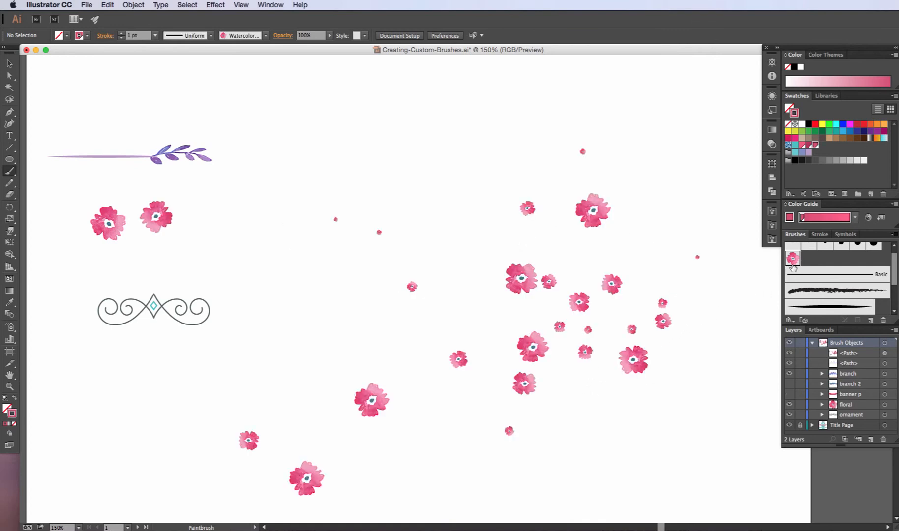
click(805, 307)
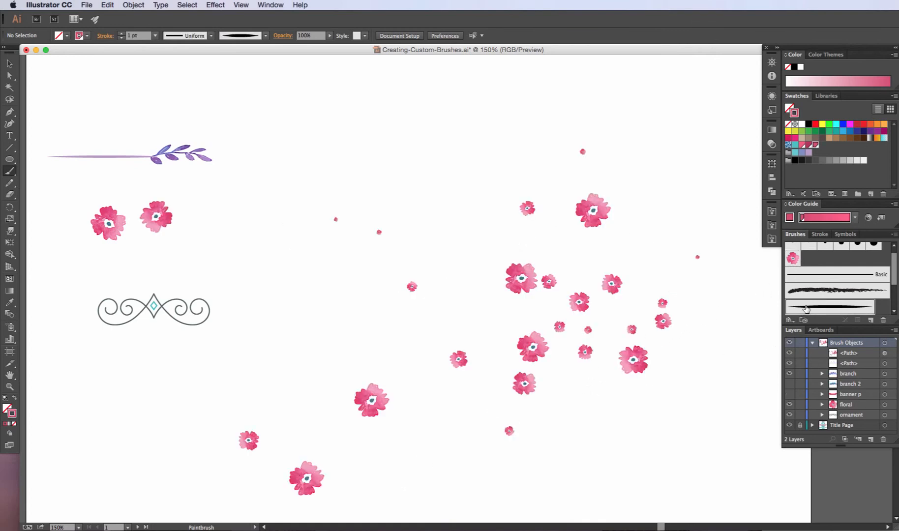
double_click(806, 308)
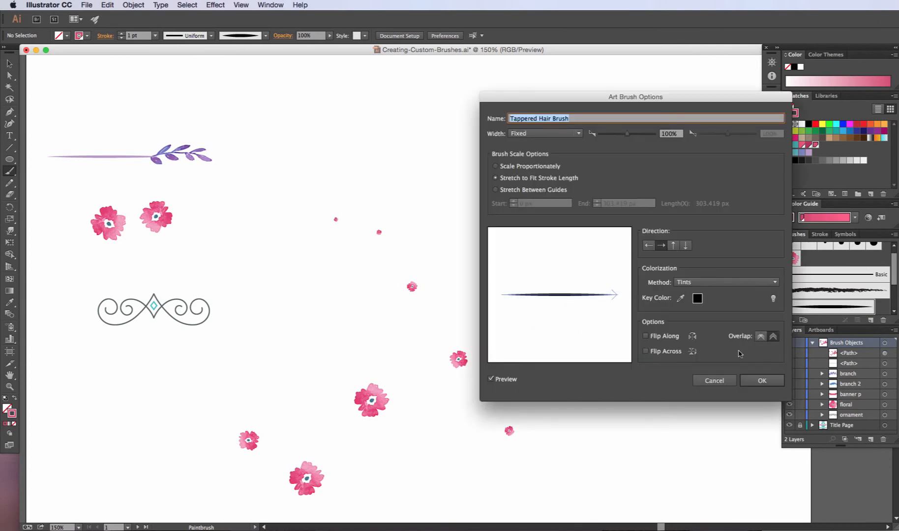
click(720, 382)
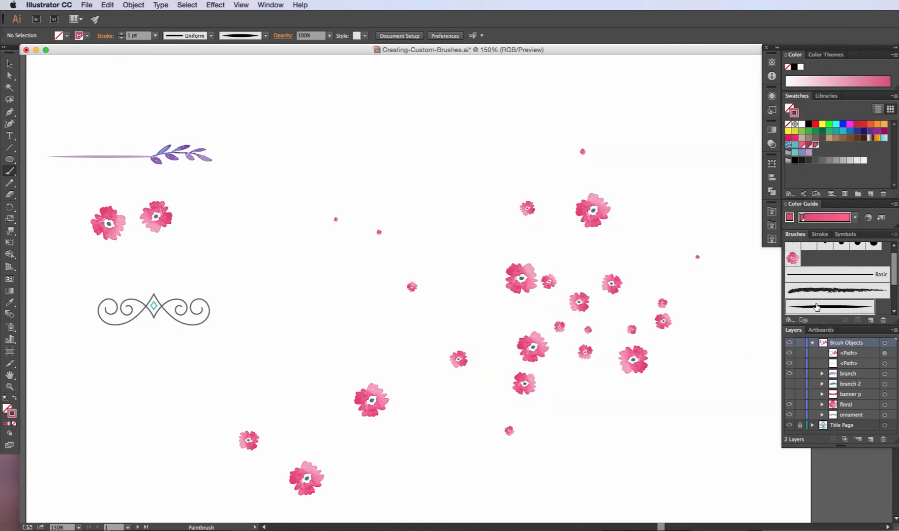
click(9, 65)
drag(327, 161, 584, 353)
click(870, 306)
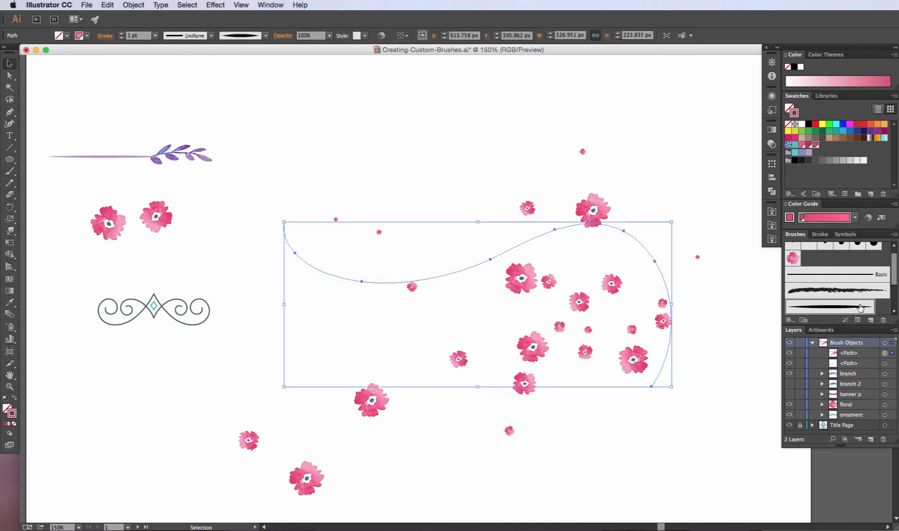
click(263, 316)
Start a new pattern brush from the ornament artwork and name it Ornament Pattern
click(202, 320)
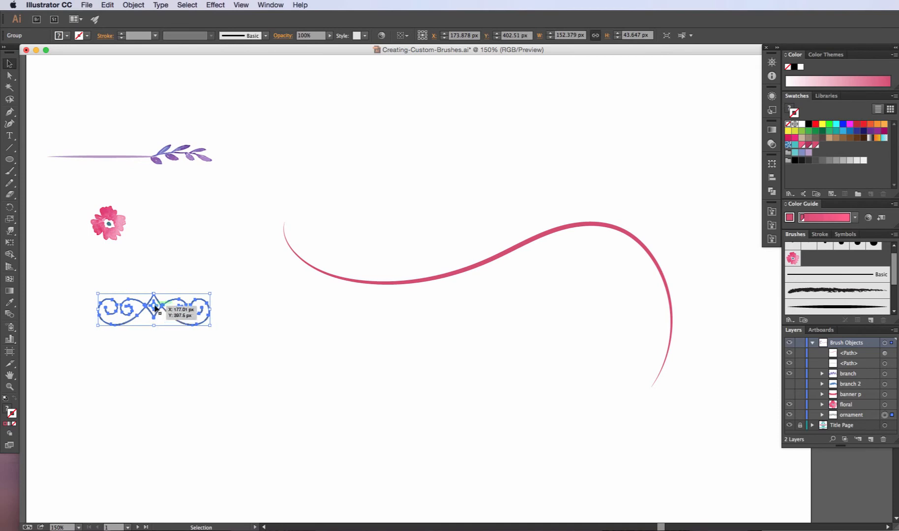
drag(154, 307, 863, 273)
click(493, 268)
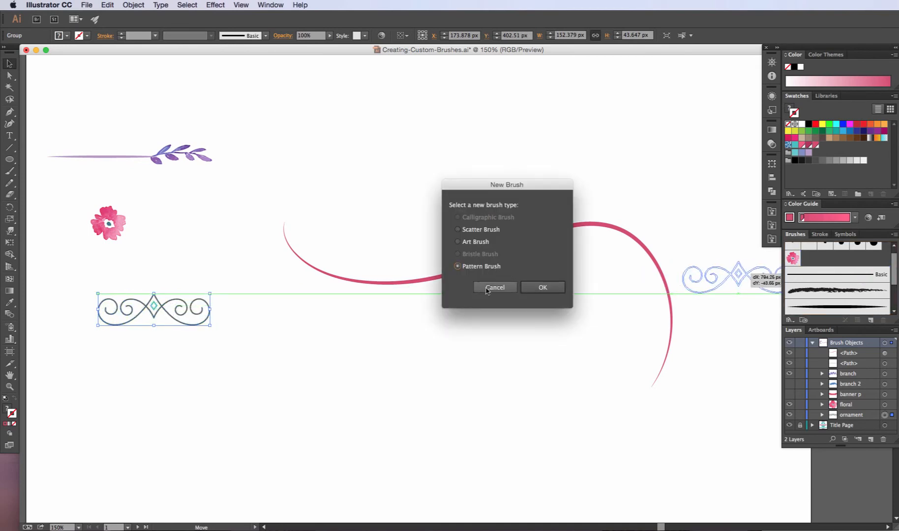
click(542, 287)
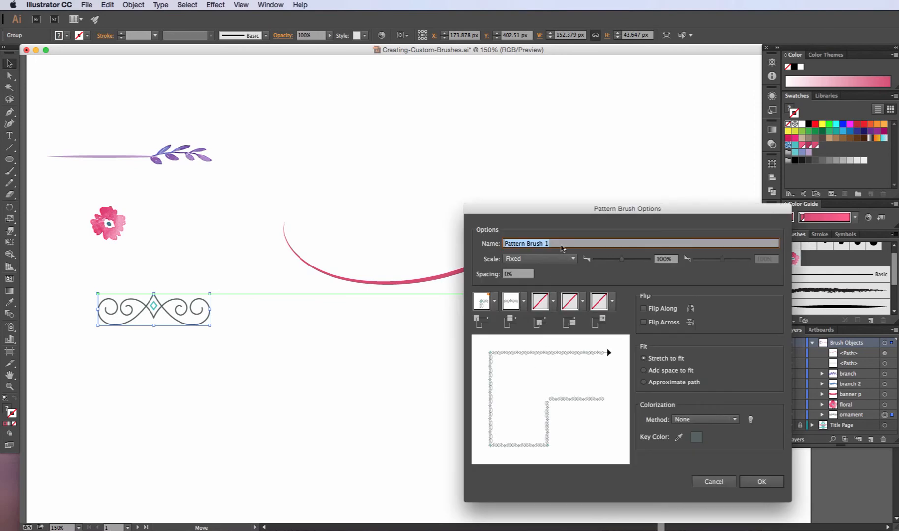
mouse_move(578, 209)
mouse_down()
mouse_move(464, 177)
mouse_move(446, 160)
mouse_up()
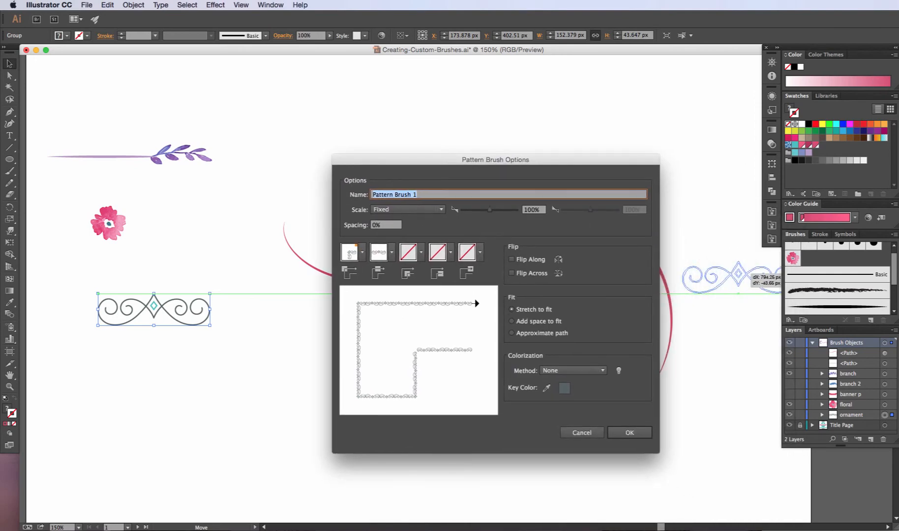
text(Or)
text(nam)
key(BackSpace)
text(am)
Examine the tile choices offered for the pattern brush's outer corner, side and start tiles
click(363, 252)
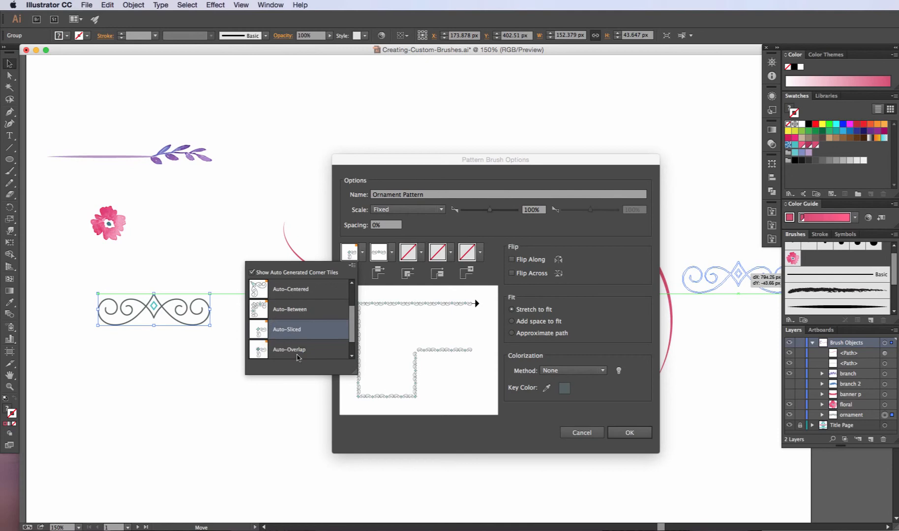
scroll(307, 350, down, 1)
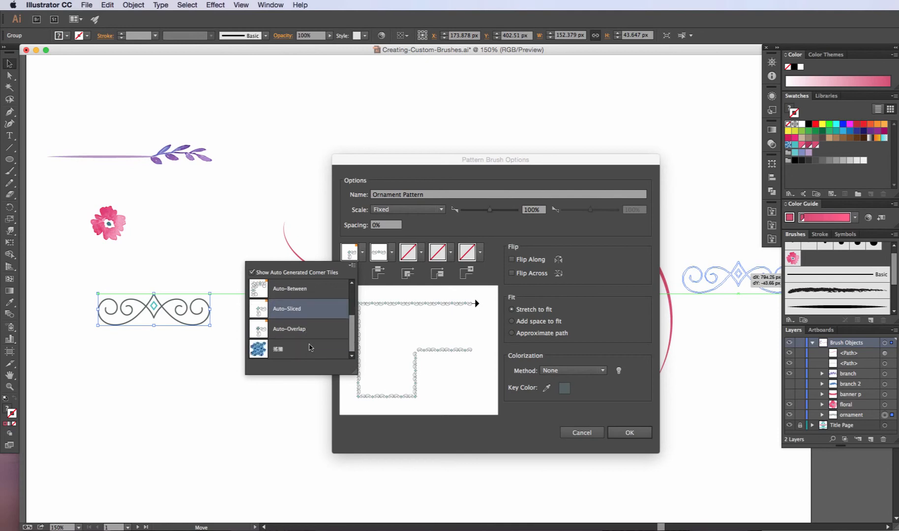
scroll(311, 346, up, 2)
scroll(310, 345, up, 1)
scroll(310, 344, down, 2)
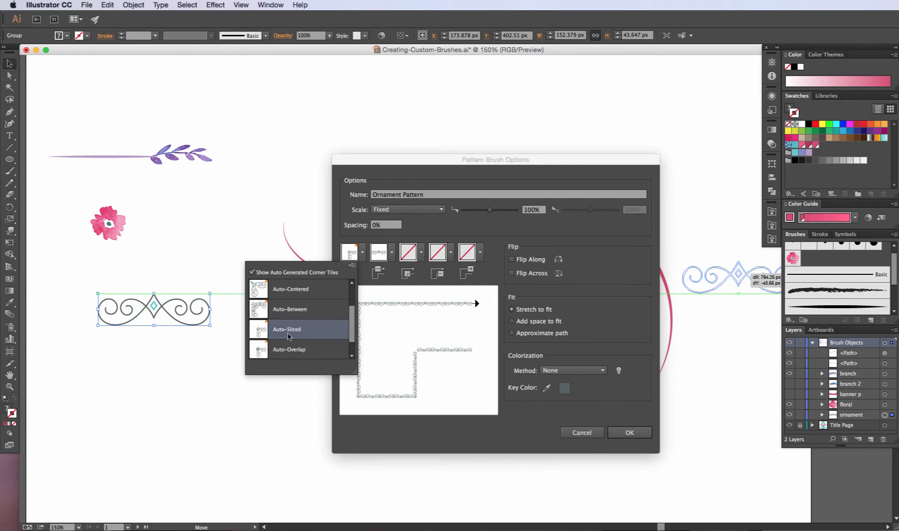
click(431, 226)
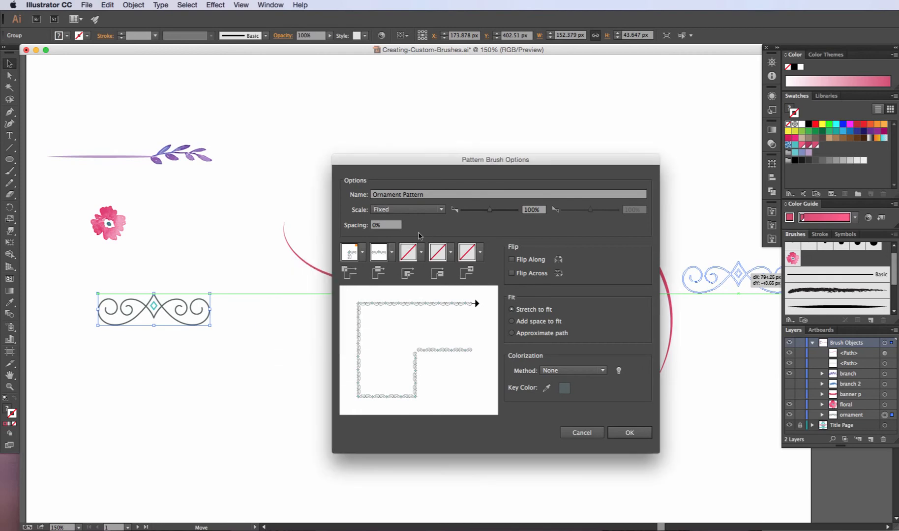
click(393, 253)
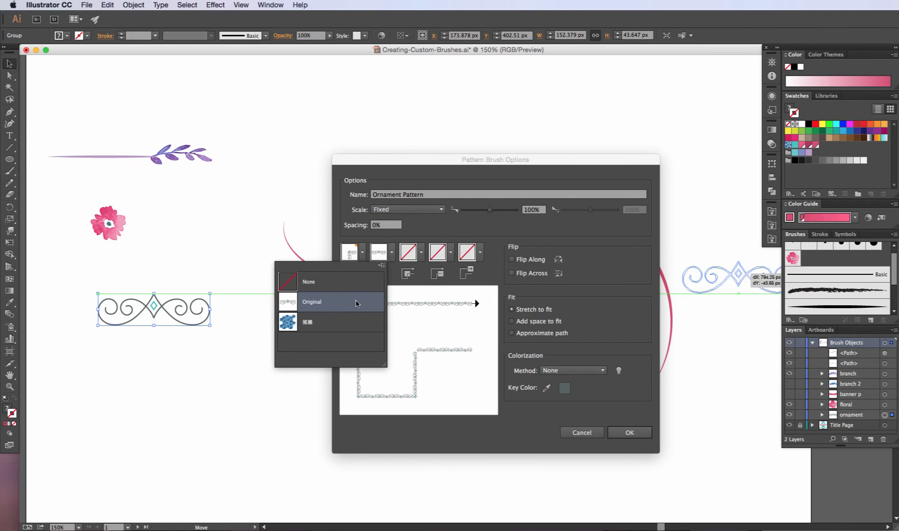
click(398, 291)
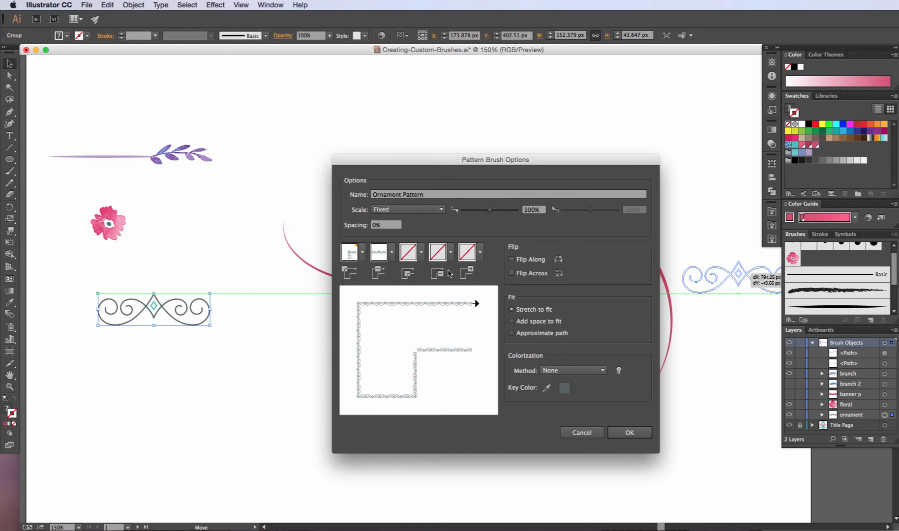
click(451, 252)
click(439, 266)
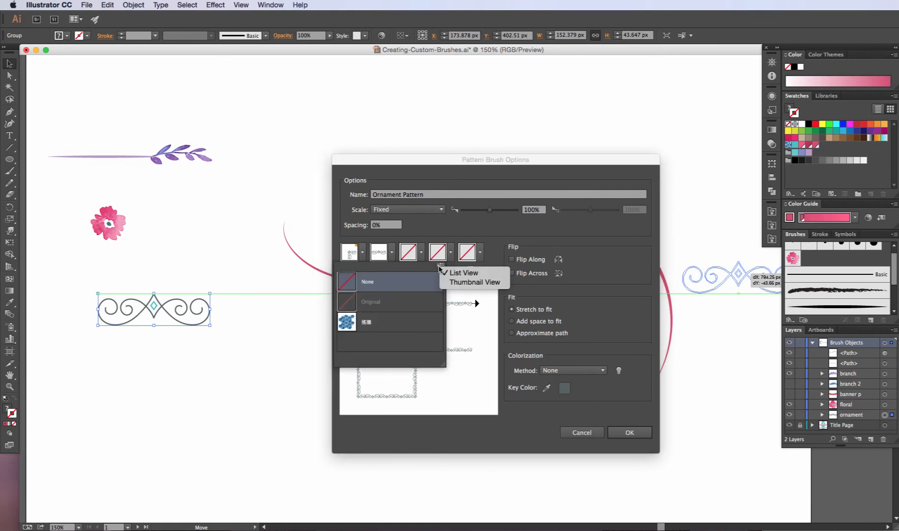
click(401, 303)
click(441, 229)
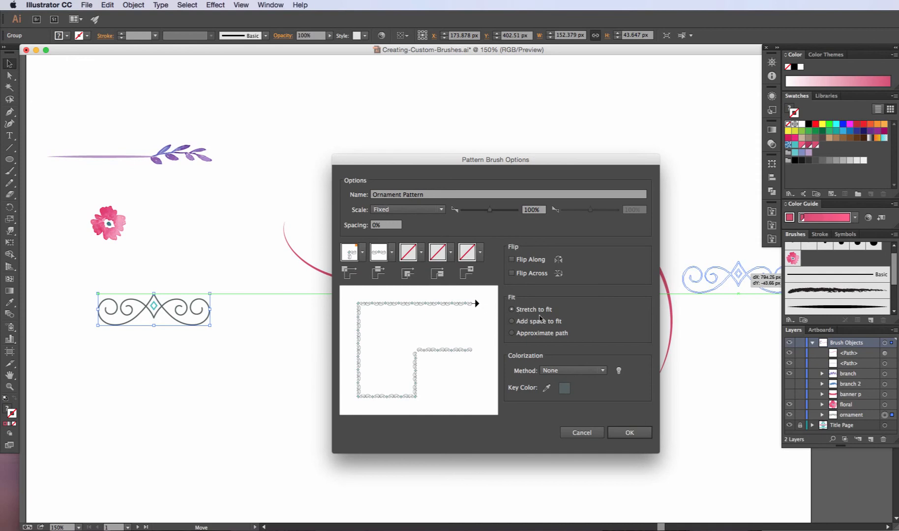
Compare Add space to fit, return to Stretch to fit, choose a colorization method that follows the stroke color, and create the pattern brush
click(535, 323)
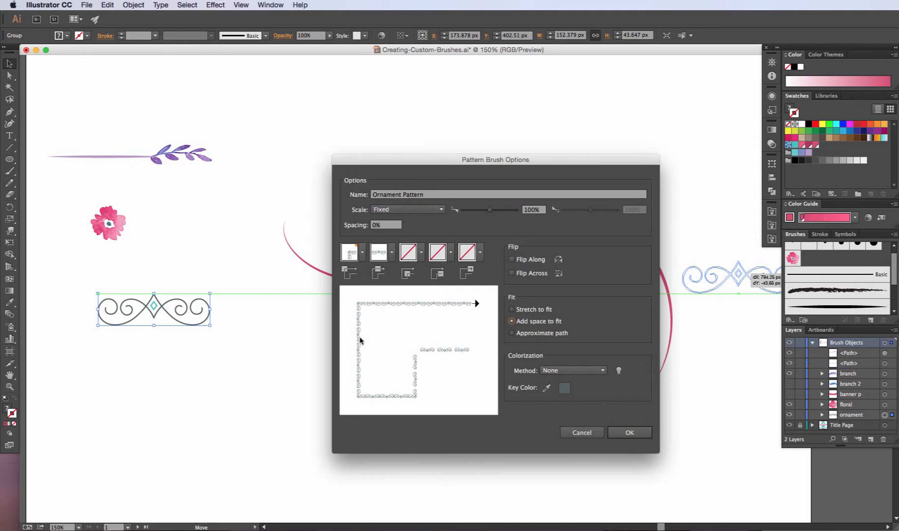
click(535, 310)
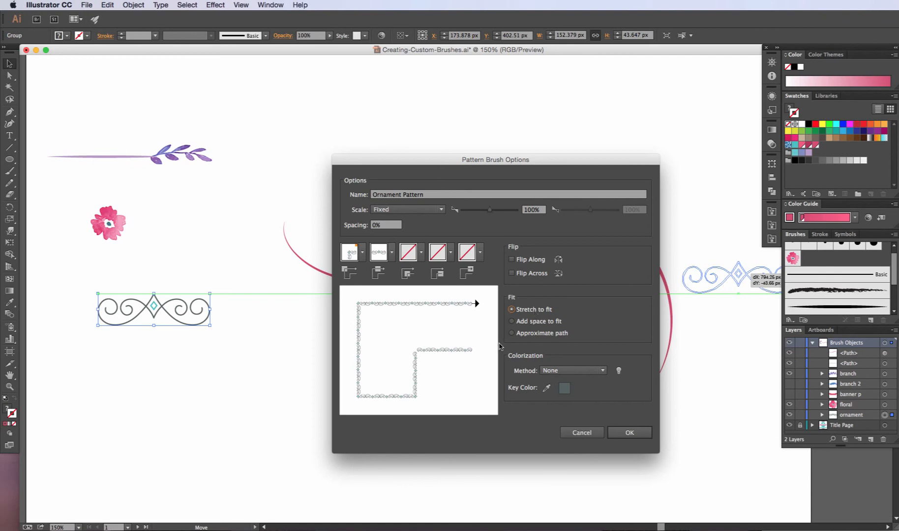
click(563, 371)
click(566, 394)
click(630, 433)
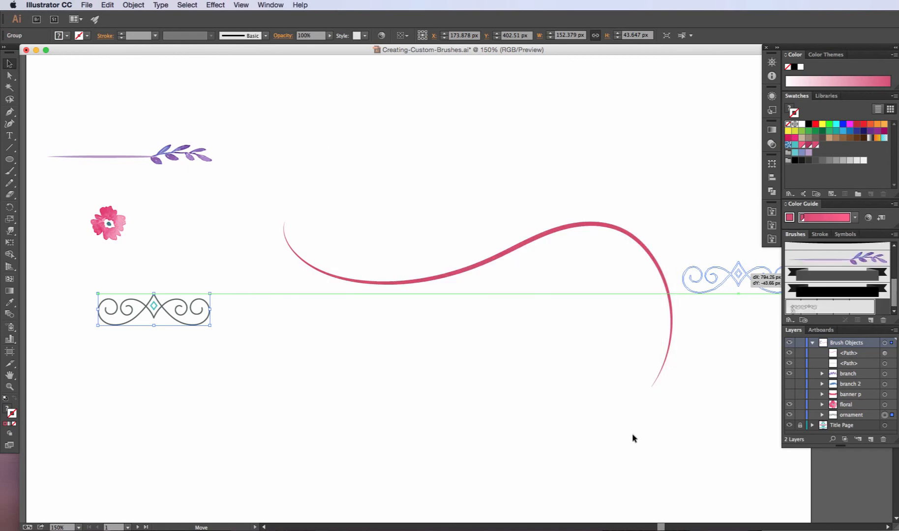
Apply the Ornament Pattern brush to the wavy stroke and recolor the stroke light blue (29ABE2)
click(658, 260)
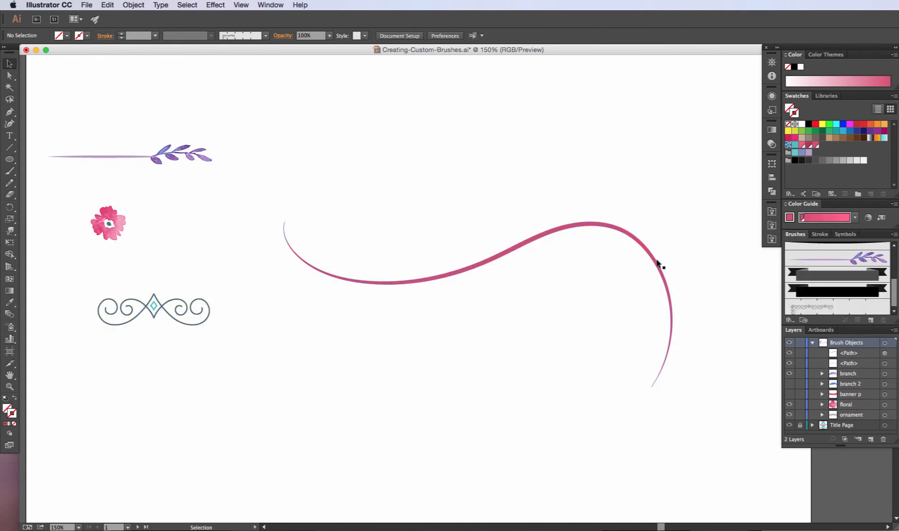
click(656, 264)
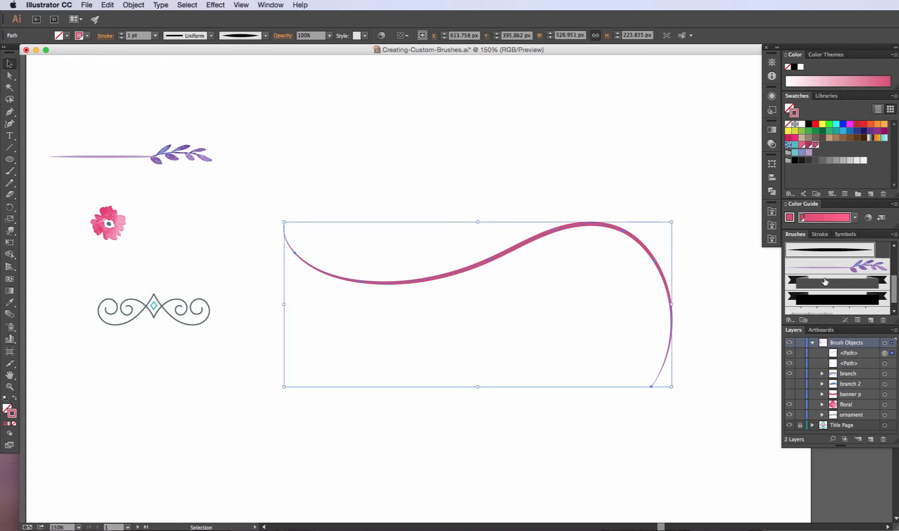
scroll(824, 281, down, 1)
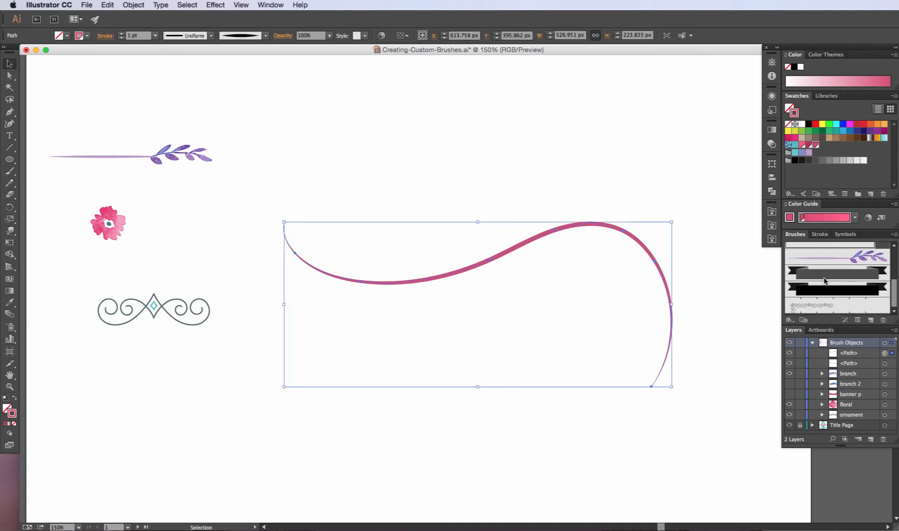
click(829, 309)
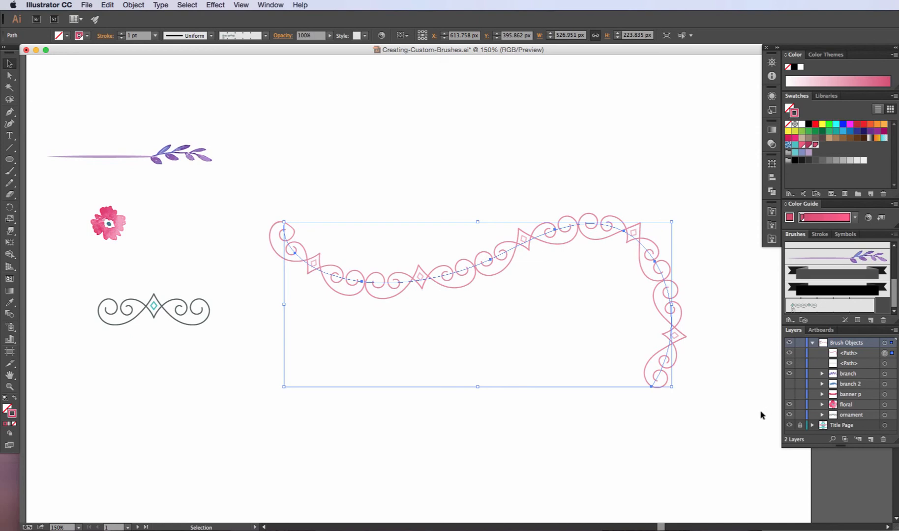
click(856, 131)
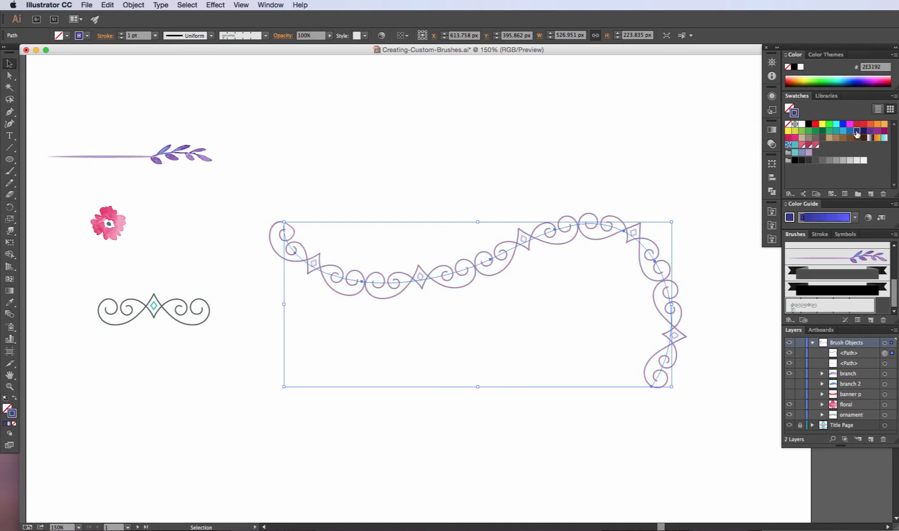
click(842, 131)
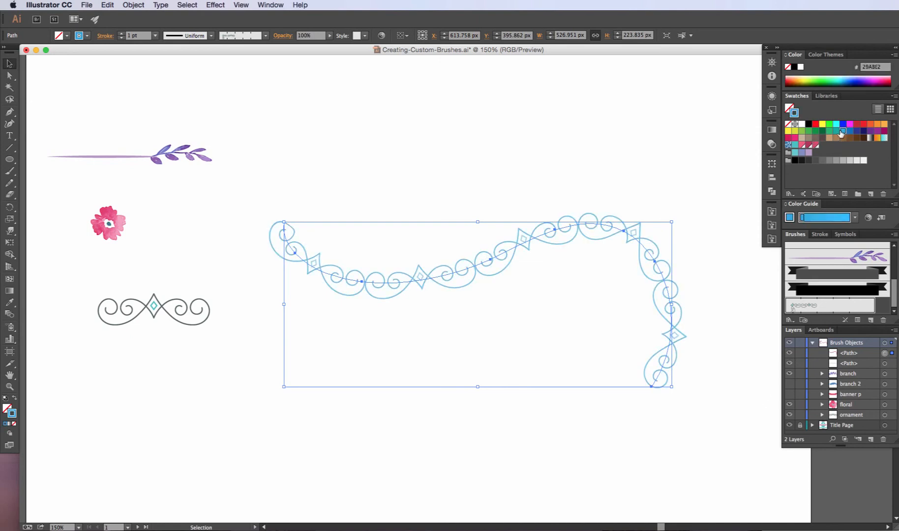
click(586, 135)
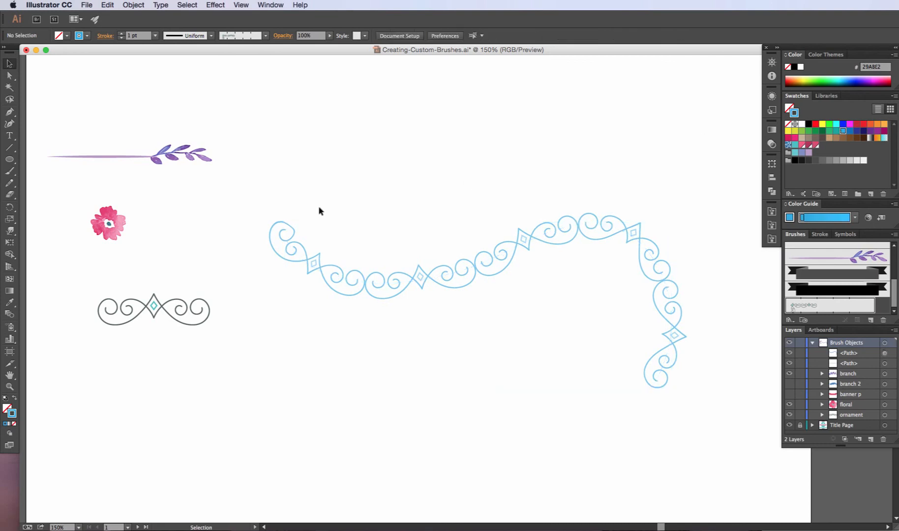
Paint three freehand Paintbrush strokes with the Ornament Pattern brush: a spiral above the wavy stroke, a rising wave below it, and a looping curl beside that wave
click(10, 171)
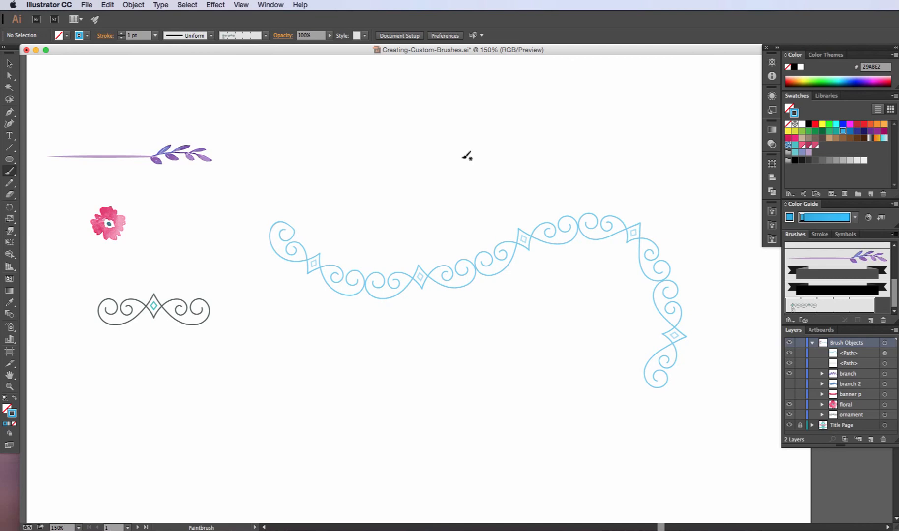
mouse_move(475, 168)
mouse_down()
mouse_move(455, 170)
mouse_move(426, 118)
mouse_move(516, 114)
mouse_move(528, 176)
mouse_move(435, 215)
mouse_move(388, 150)
mouse_move(425, 81)
mouse_move(551, 86)
mouse_move(566, 172)
mouse_move(560, 198)
mouse_up()
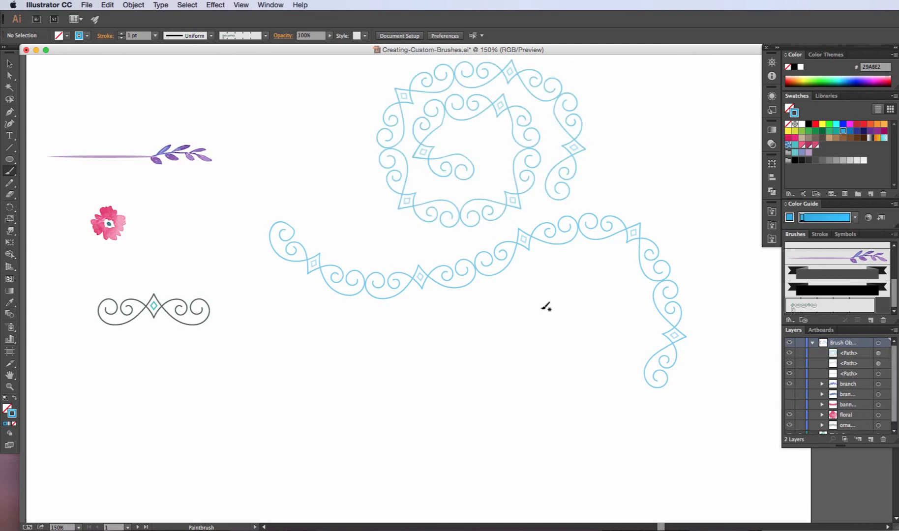
mouse_move(249, 397)
mouse_down()
mouse_move(343, 432)
mouse_move(514, 340)
mouse_move(601, 336)
mouse_up()
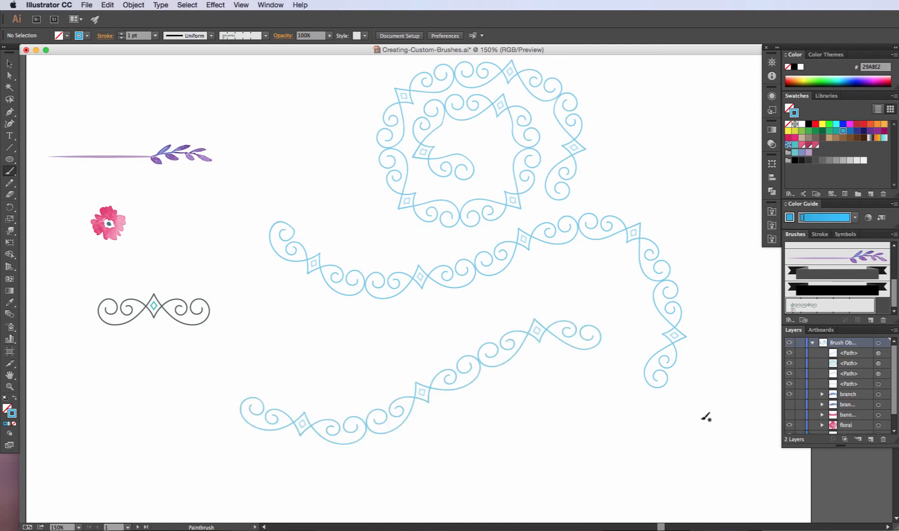
drag(719, 419, 547, 452)
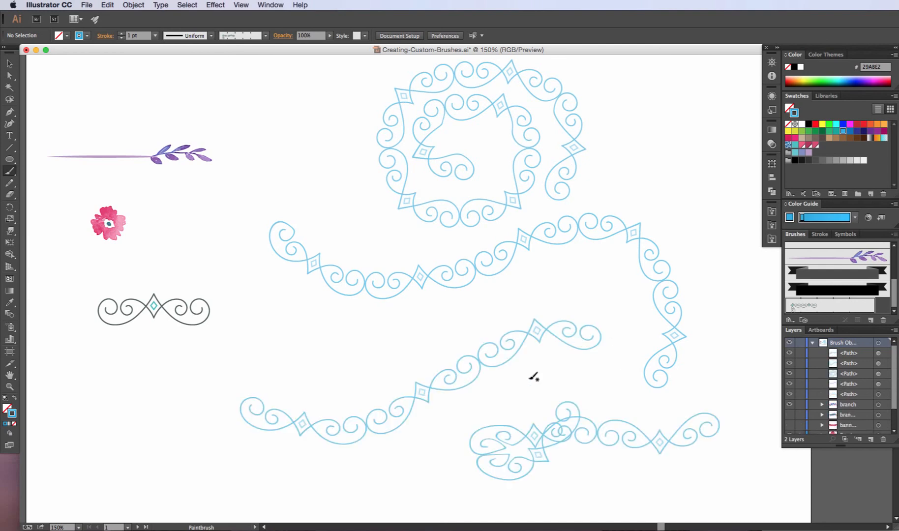
click(9, 64)
click(350, 283)
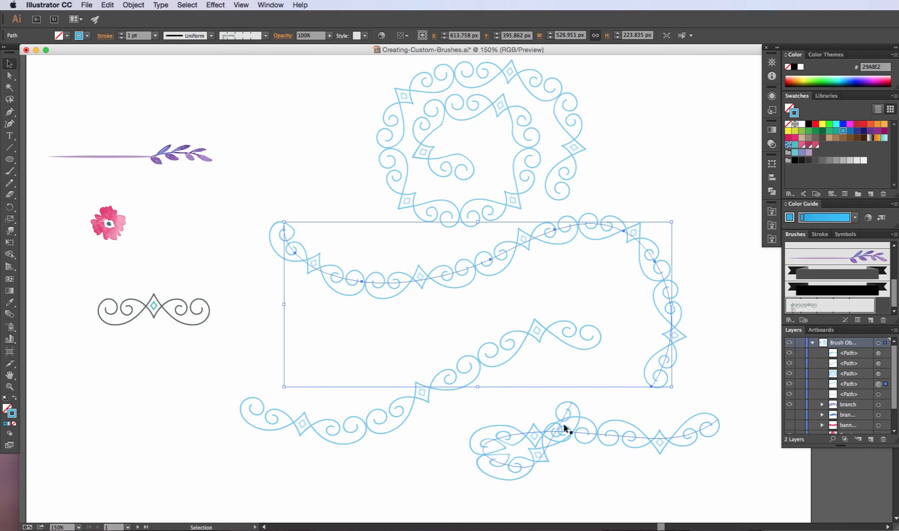
click(674, 482)
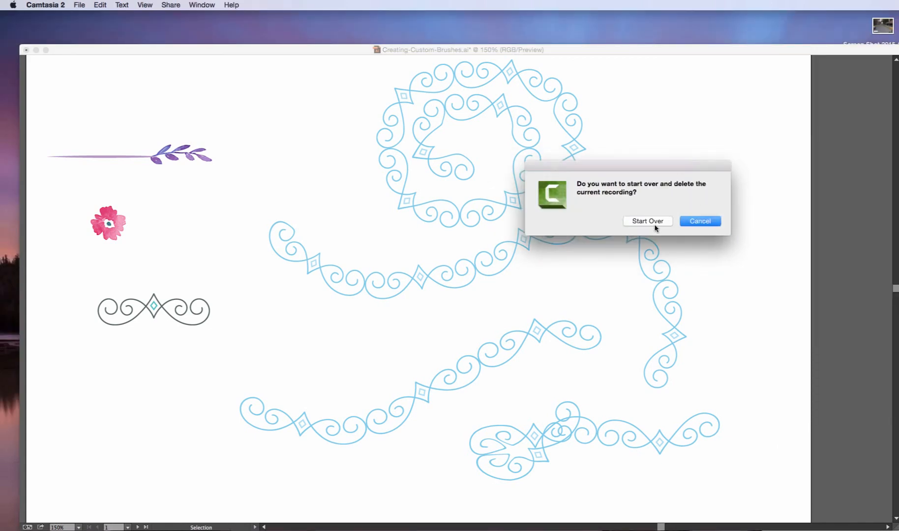
click(694, 225)
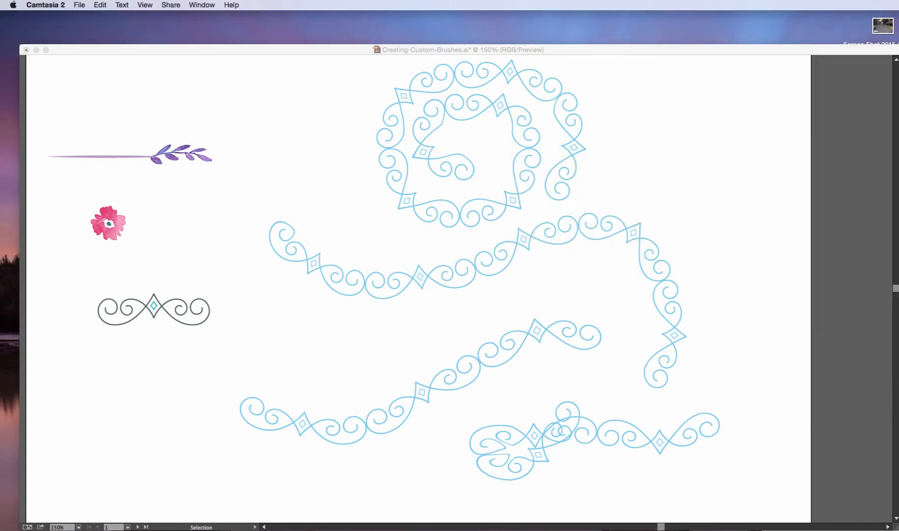